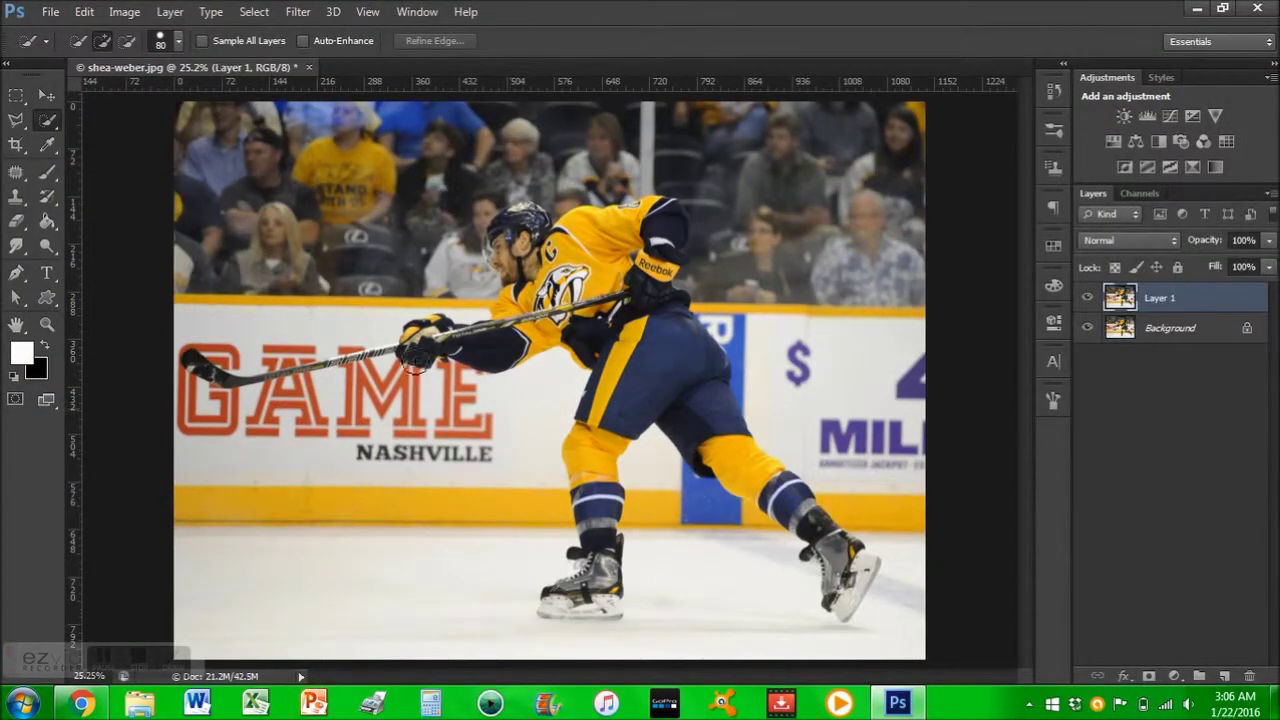
- Quick-select the player's body, helmet, face, dark sleeve, glove, jersey edge and skate
{"action": "key", "text": "bracketright"}
{"action": "key", "text": "bracketright"}
{"action": "key", "text": "bracketright"}
{"action": "mouse_move", "coordinate": [339, 274]}
{"action": "left_mouse_down"}
{"action": "mouse_move", "coordinate": [902, 498]}
{"action": "mouse_move", "coordinate": [643, 503]}
{"action": "mouse_move", "coordinate": [531, 634]}
{"action": "mouse_move", "coordinate": [277, 551]}
{"action": "mouse_move", "coordinate": [425, 408]}
{"action": "left_mouse_up"}
{"action": "scroll", "coordinate": [507, 190], "scroll_direction": "up", "scroll_amount": 5}
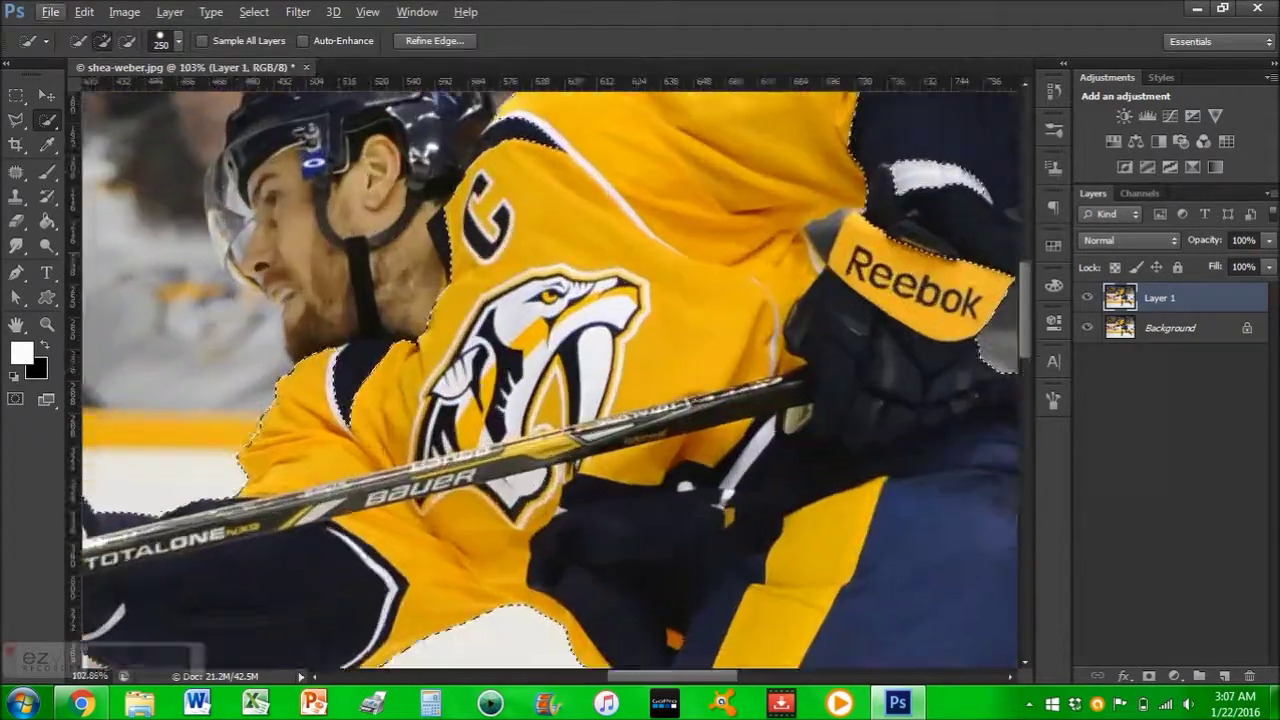
{"action": "key", "text": "bracketleft"}
{"action": "key", "text": "bracketleft"}
{"action": "key", "text": "bracketleft"}
{"action": "left_click_drag", "start_coordinate": [652, 523], "coordinate": [563, 384]}
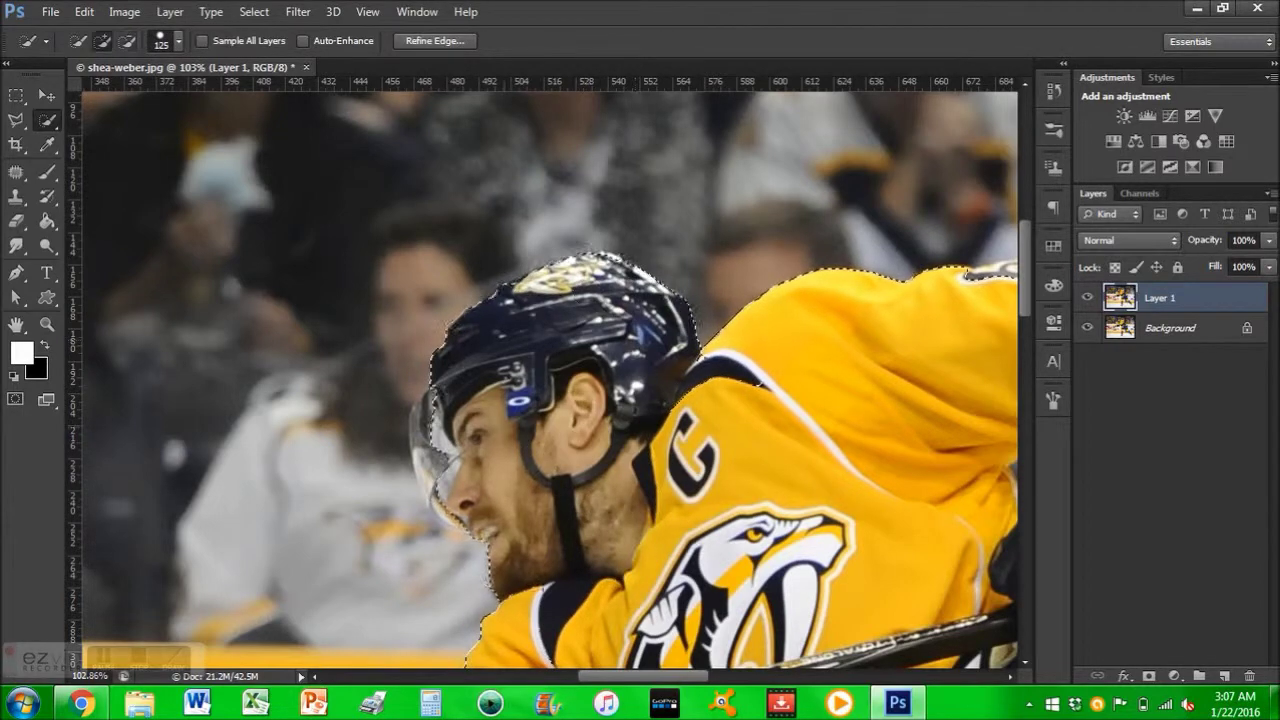
{"action": "left_click_drag", "start_coordinate": [718, 338], "coordinate": [393, 493]}
{"action": "left_click_drag", "start_coordinate": [760, 560], "coordinate": [807, 423]}
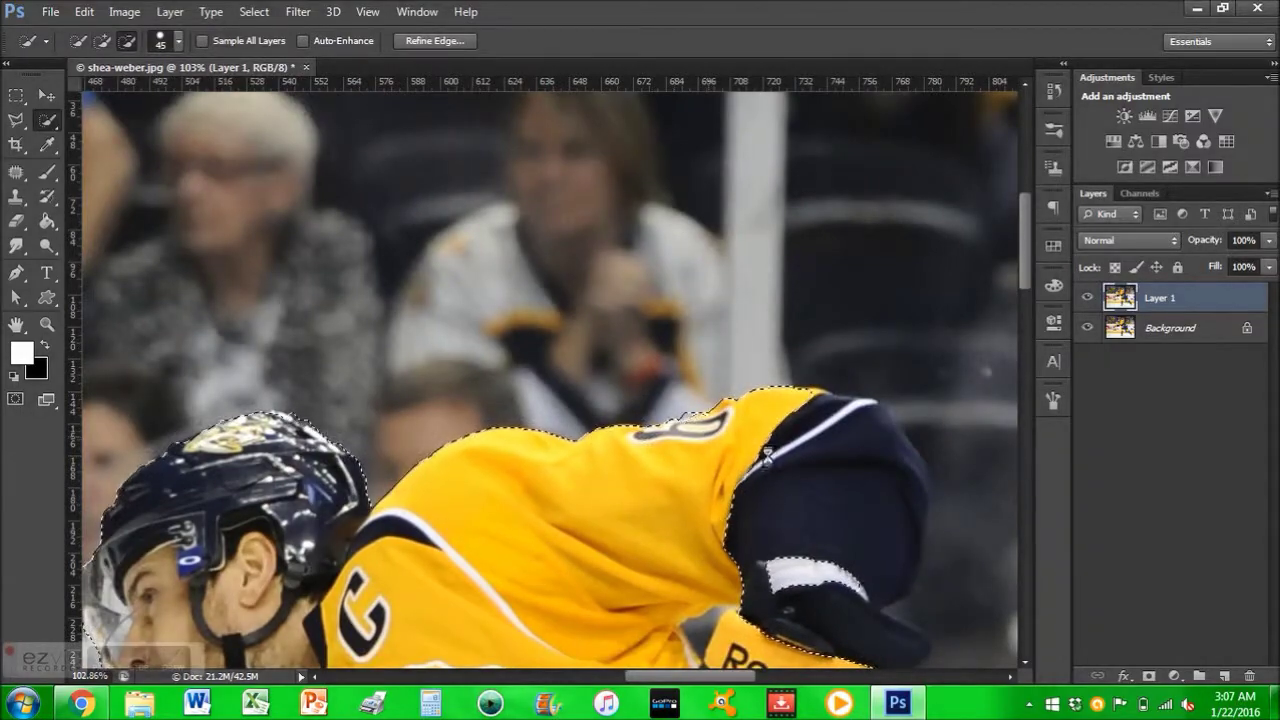
{"action": "mouse_move", "coordinate": [851, 523]}
{"action": "left_mouse_down"}
{"action": "mouse_move", "coordinate": [734, 366]}
{"action": "mouse_move", "coordinate": [680, 204]}
{"action": "left_mouse_up"}
{"action": "mouse_move", "coordinate": [789, 611]}
{"action": "left_mouse_down"}
{"action": "mouse_move", "coordinate": [541, 381]}
{"action": "mouse_move", "coordinate": [437, 207]}
{"action": "left_mouse_up"}
{"action": "left_click_drag", "start_coordinate": [700, 620], "coordinate": [569, 170]}
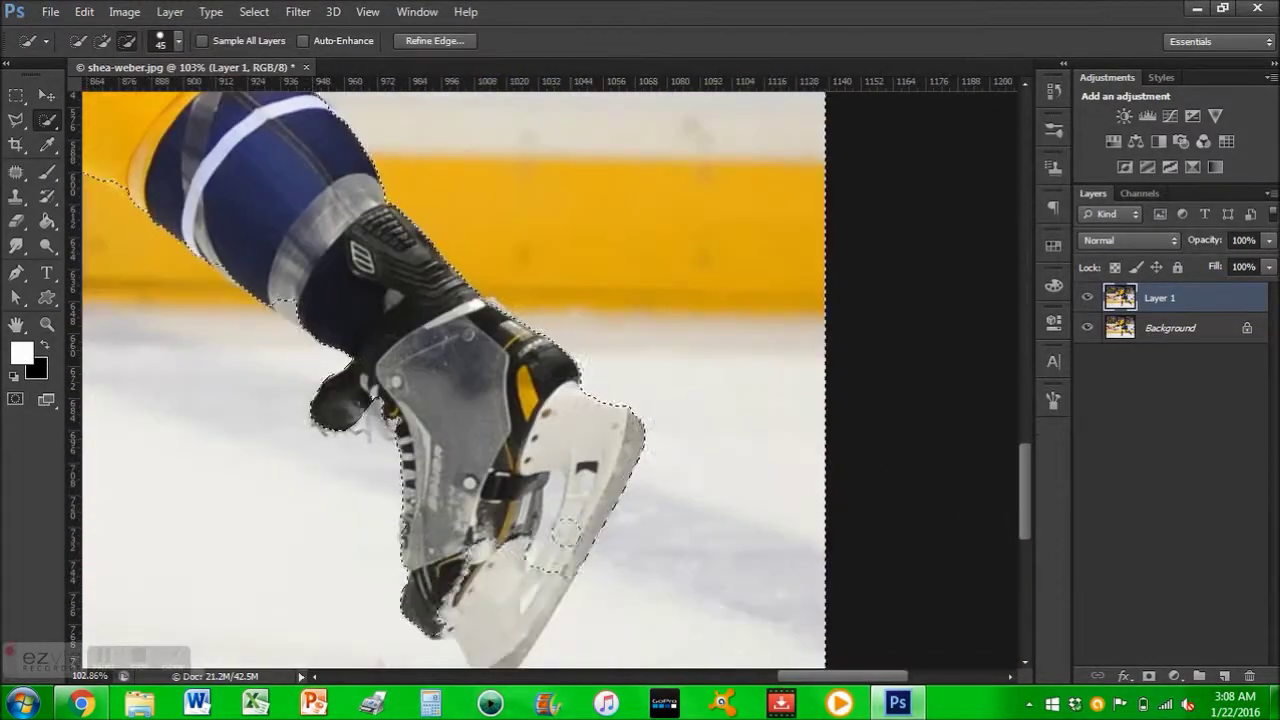
- Pan across the legs, pants and stick, and add the stick blade to the selection
{"action": "left_click_drag", "start_coordinate": [565, 533], "coordinate": [600, 400]}
{"action": "mouse_move", "coordinate": [400, 300]}
{"action": "left_mouse_down"}
{"action": "mouse_move", "coordinate": [590, 366]}
{"action": "mouse_move", "coordinate": [570, 357]}
{"action": "left_mouse_up"}
{"action": "mouse_move", "coordinate": [383, 252]}
{"action": "left_mouse_down"}
{"action": "mouse_move", "coordinate": [809, 475]}
{"action": "mouse_move", "coordinate": [975, 380]}
{"action": "left_mouse_up"}
{"action": "mouse_move", "coordinate": [600, 560]}
{"action": "left_mouse_down"}
{"action": "mouse_move", "coordinate": [600, 217]}
{"action": "mouse_move", "coordinate": [912, 392]}
{"action": "left_mouse_up"}
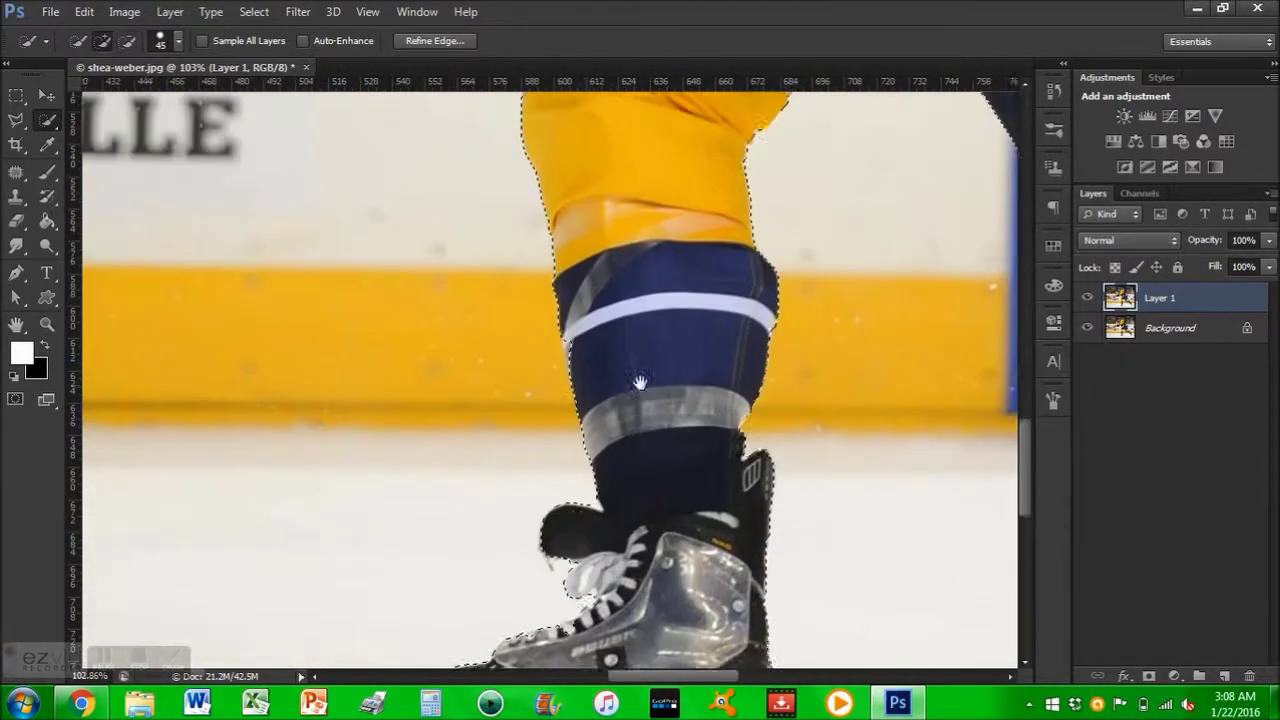
{"action": "left_click_drag", "start_coordinate": [588, 229], "coordinate": [632, 449]}
{"action": "left_click_drag", "start_coordinate": [632, 300], "coordinate": [680, 640]}
{"action": "left_click_drag", "start_coordinate": [600, 250], "coordinate": [650, 560]}
{"action": "left_click_drag", "start_coordinate": [586, 300], "coordinate": [586, 486]}
{"action": "mouse_move", "coordinate": [533, 250]}
{"action": "left_mouse_down"}
{"action": "mouse_move", "coordinate": [533, 446]}
{"action": "mouse_move", "coordinate": [770, 422]}
{"action": "left_mouse_up"}
{"action": "left_click", "coordinate": [268, 397]}
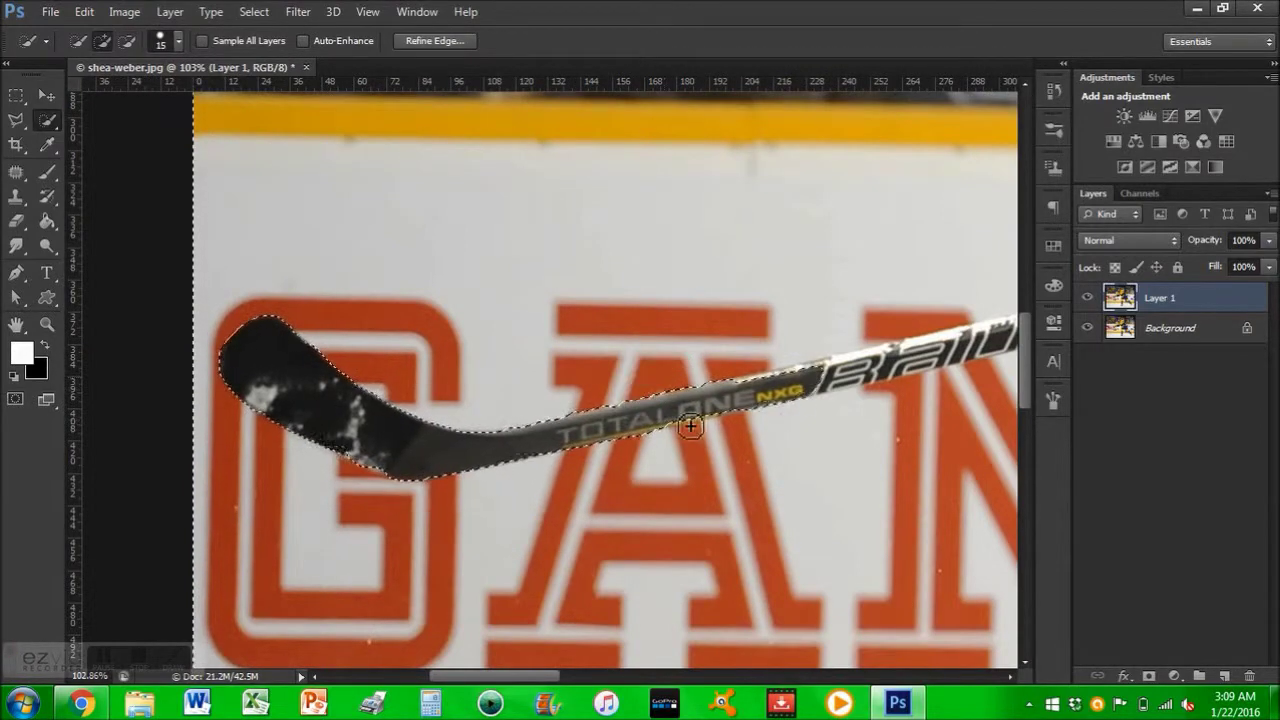
- Extend the selection along the stick shaft to the glove at its end
{"action": "left_click", "coordinate": [822, 381]}
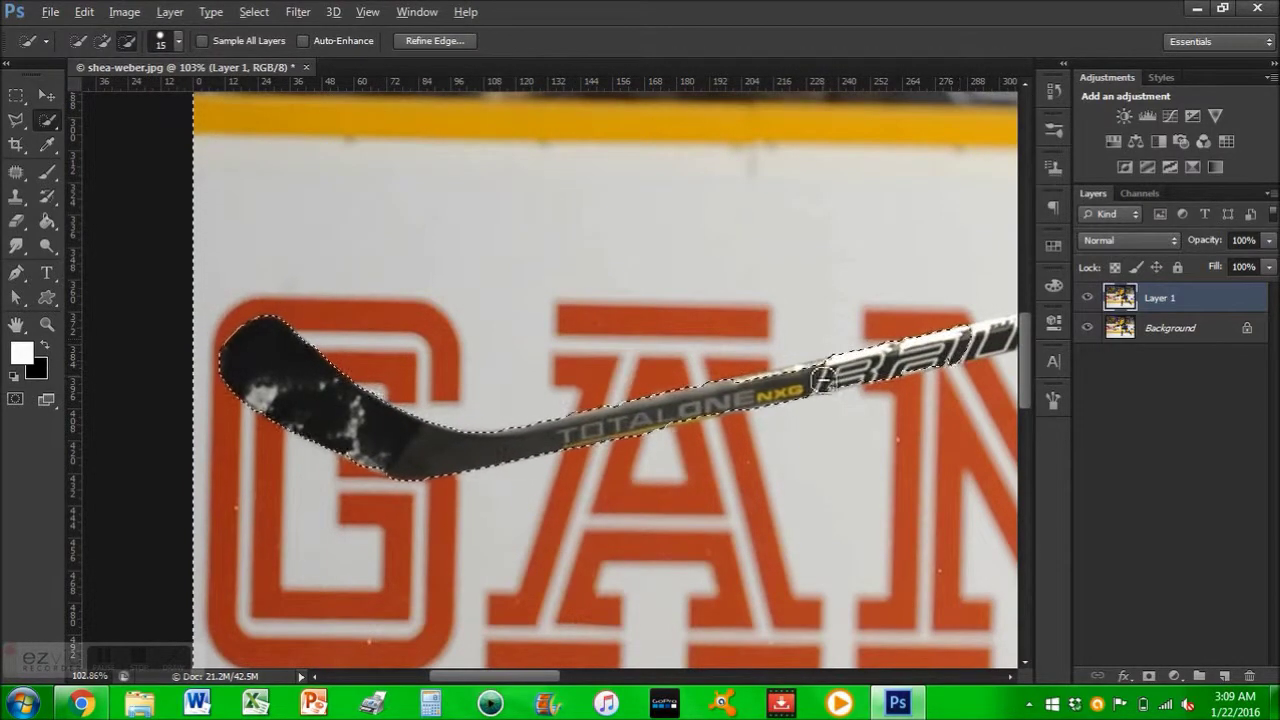
{"action": "left_click_drag", "start_coordinate": [758, 395], "coordinate": [518, 445]}
{"action": "left_click", "coordinate": [930, 340]}
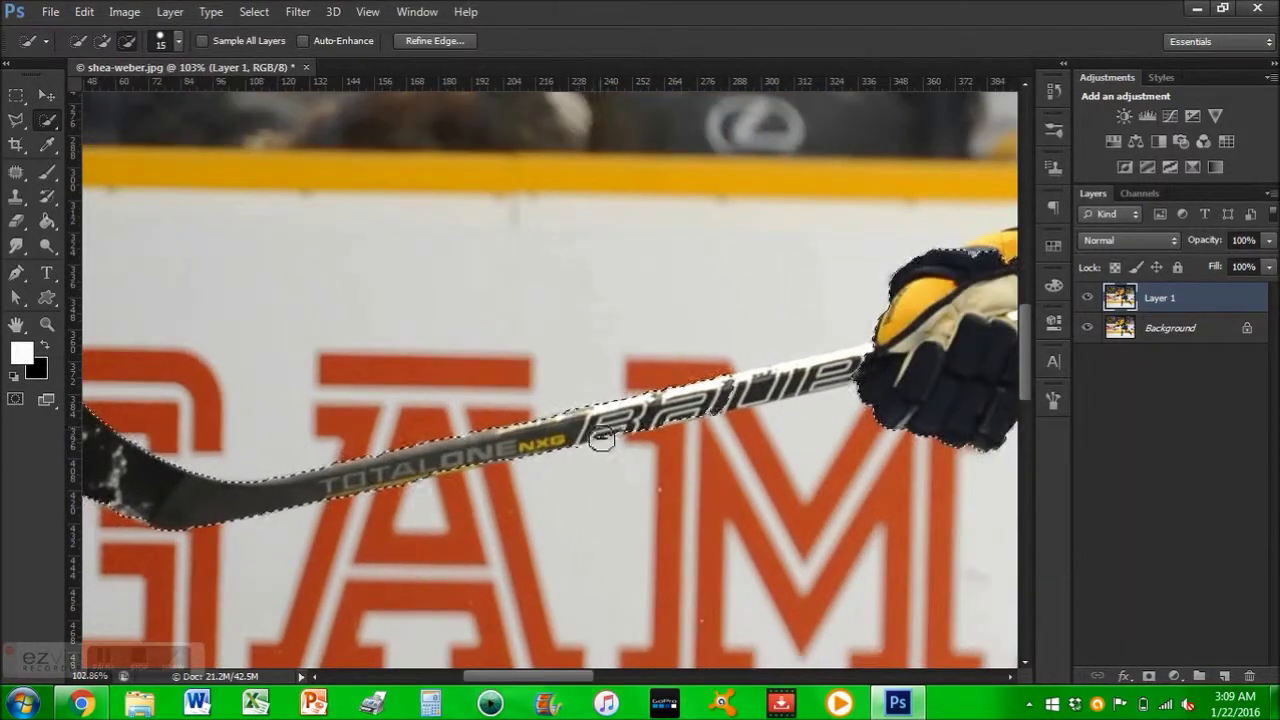
{"action": "left_click_drag", "start_coordinate": [697, 403], "coordinate": [527, 433]}
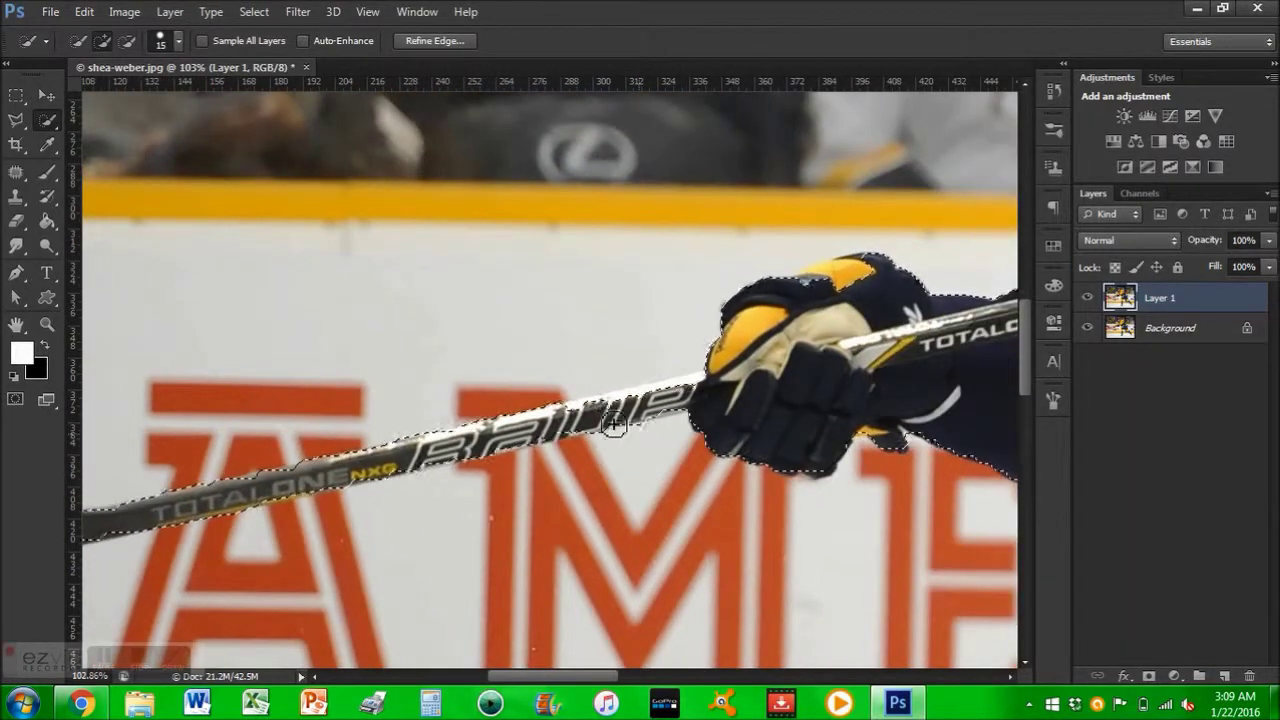
{"action": "left_click_drag", "start_coordinate": [754, 409], "coordinate": [636, 514]}
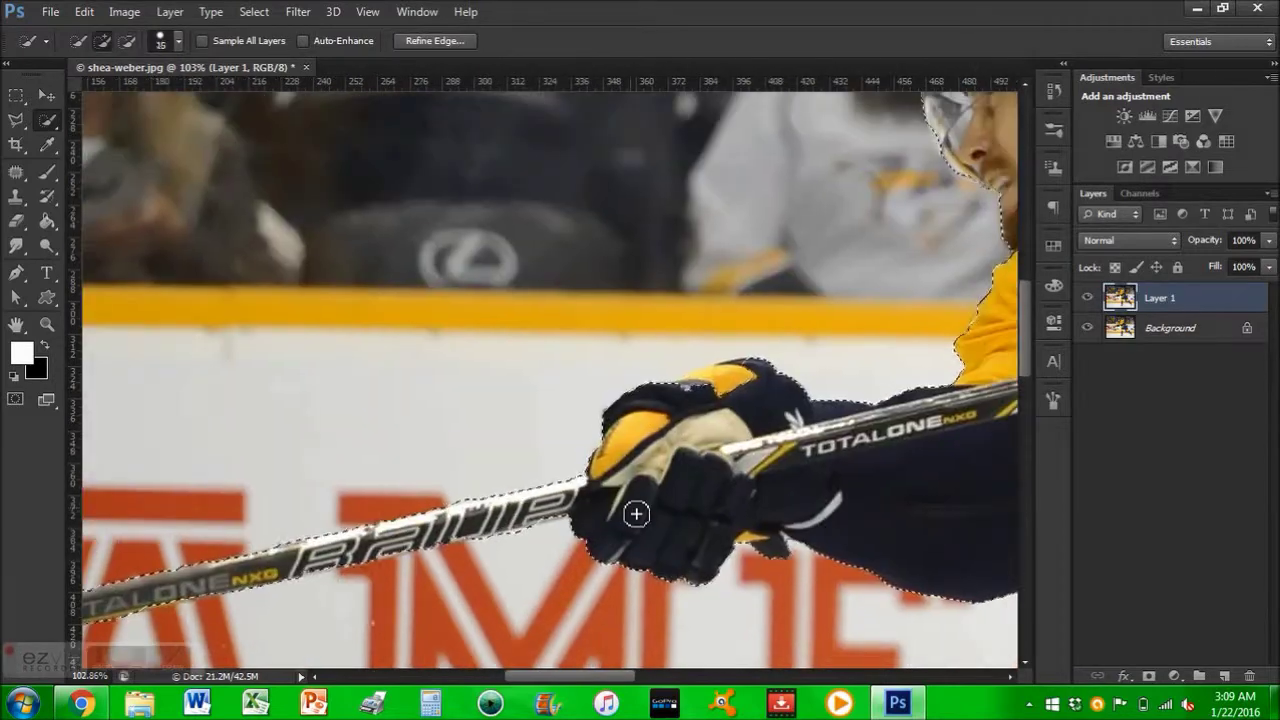
{"action": "key", "text": "ctrl+0"}
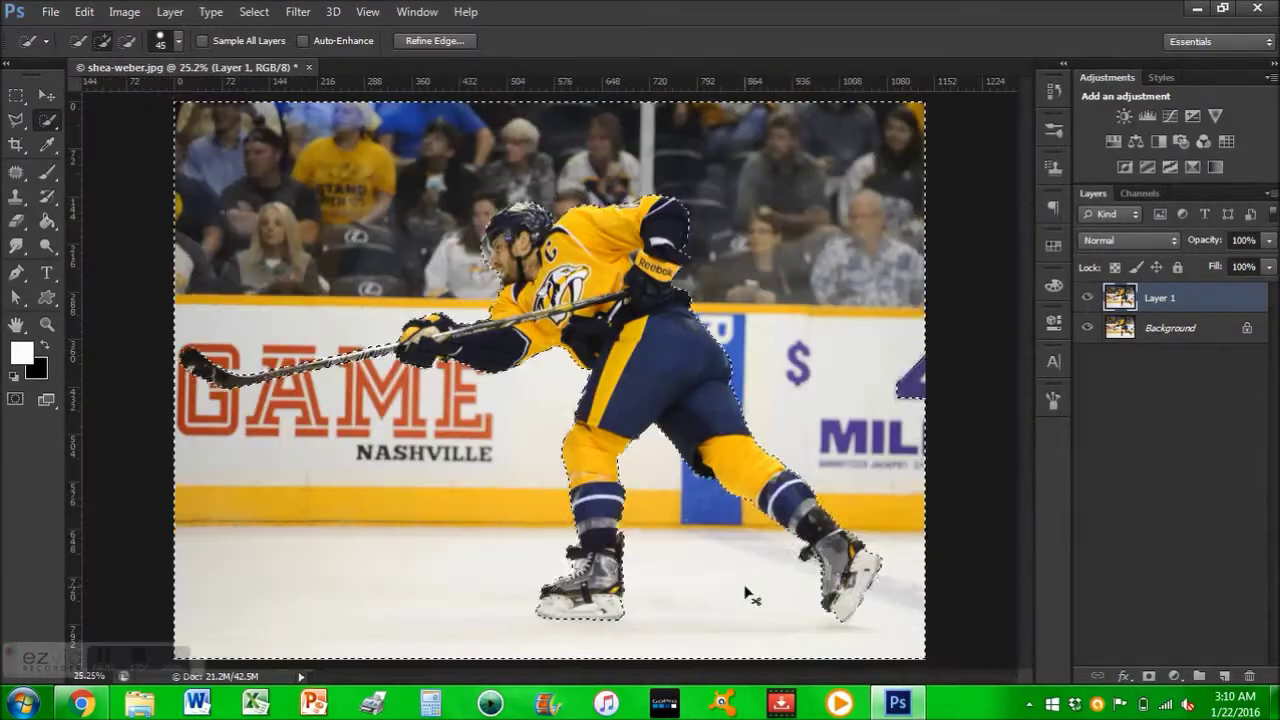
- Create a new document using the Clipboard size preset
{"action": "key", "text": "ctrl+n"}
{"action": "left_click", "coordinate": [592, 187]}
{"action": "left_click", "coordinate": [520, 205]}
{"action": "left_click", "coordinate": [783, 161]}
- Hide the photo's Background and paste the cut-out player into Untitled-1
{"action": "left_click", "coordinate": [237, 67]}
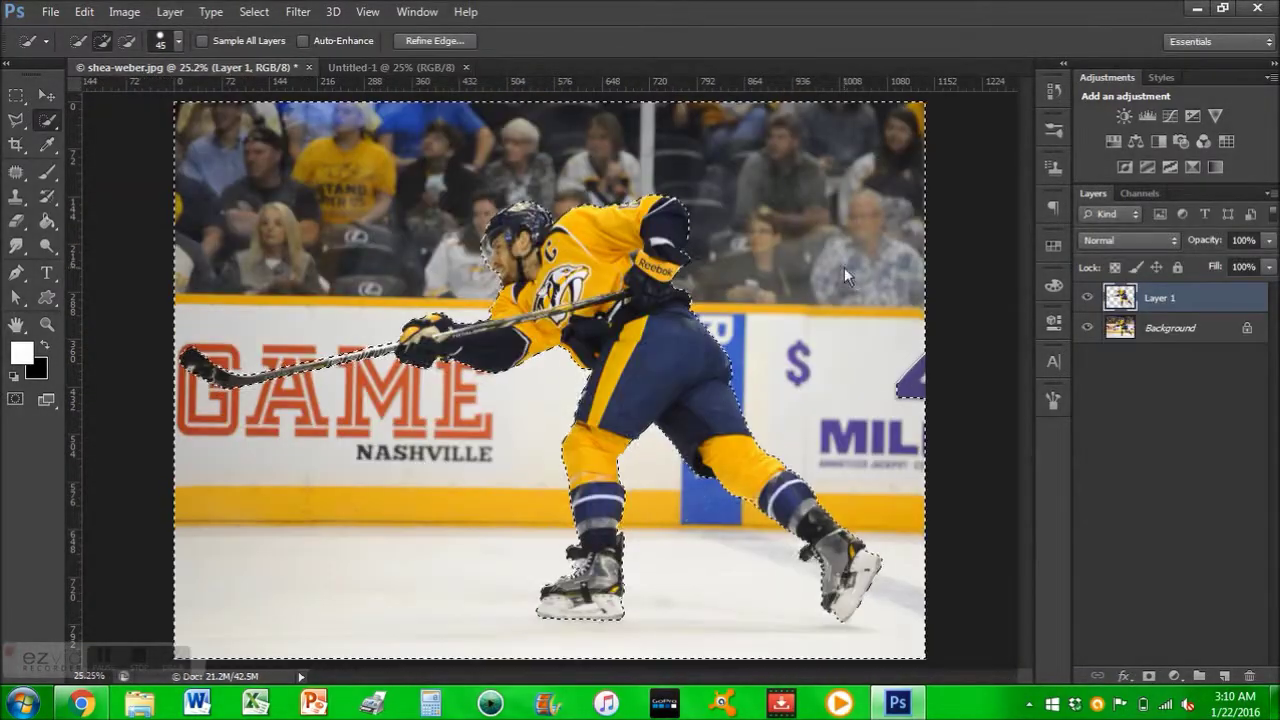
{"action": "left_click", "coordinate": [1087, 328]}
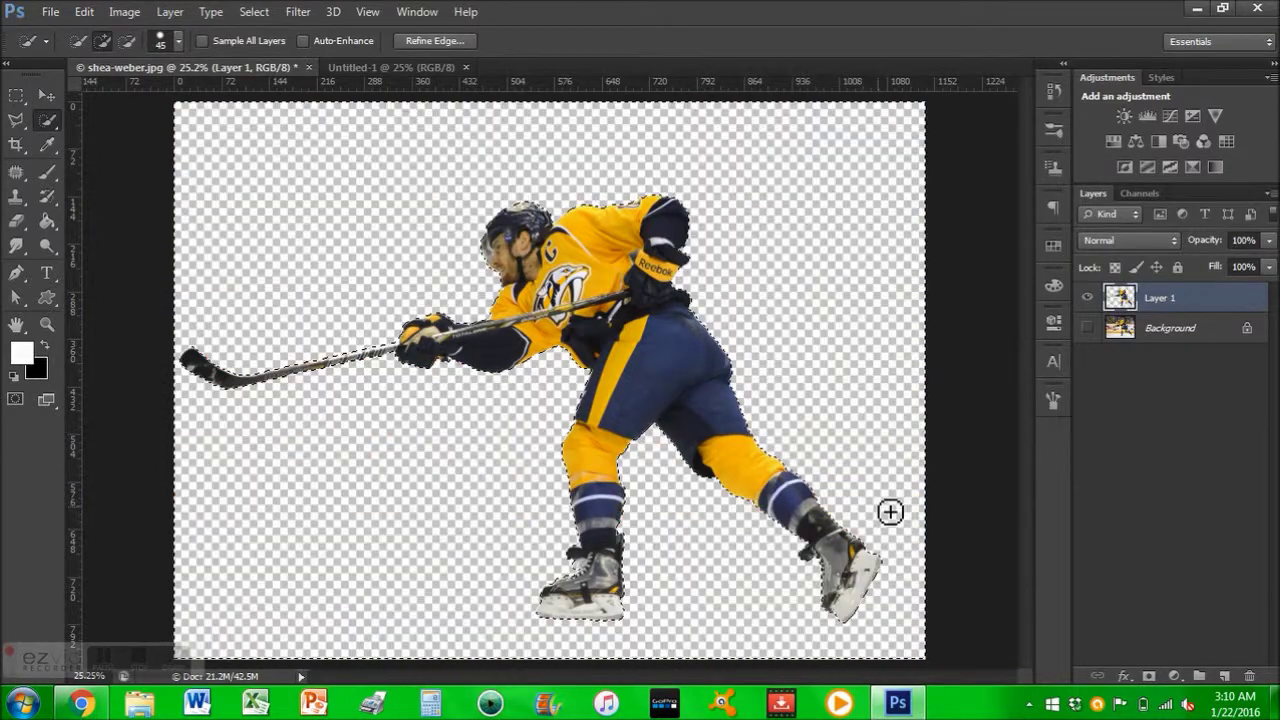
{"action": "key", "text": "ctrl+a"}
{"action": "key", "text": "ctrl+c"}
{"action": "key", "text": "ctrl+Tab"}
{"action": "key", "text": "ctrl+v"}
- Scale the pasted player to about 89% and position it on the canvas
{"action": "key", "text": "ctrl+t"}
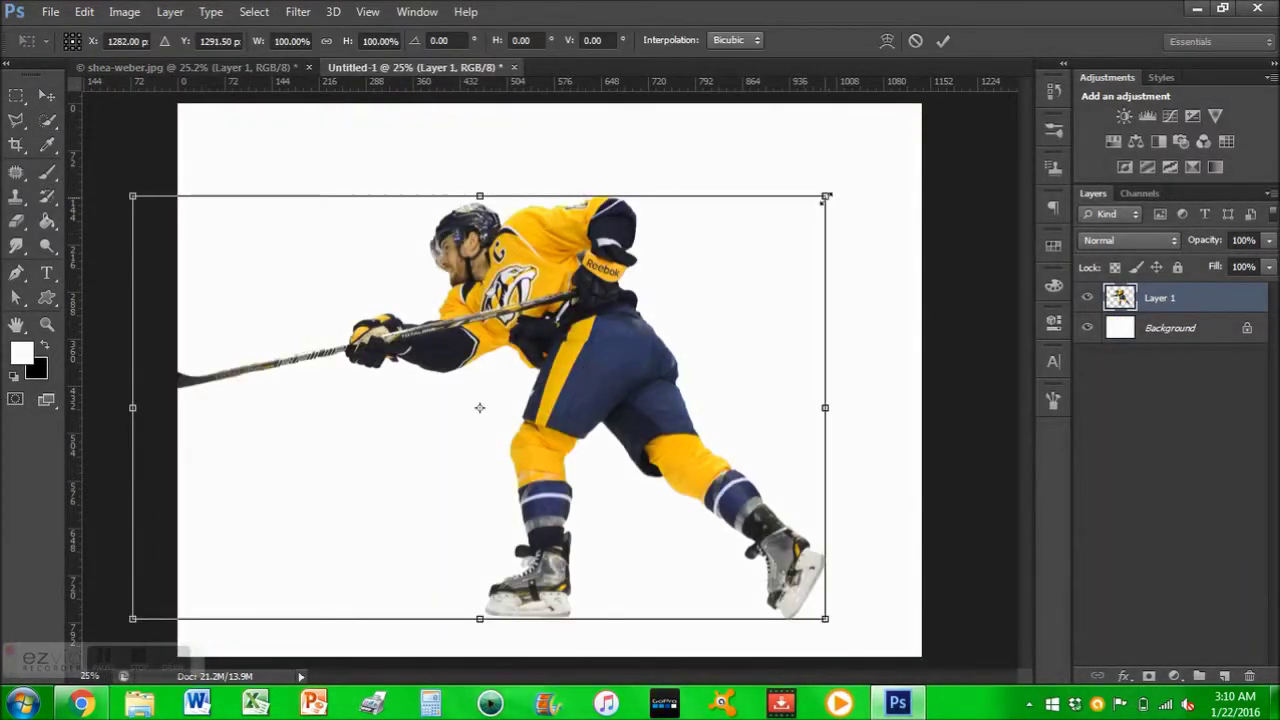
{"action": "left_click_drag", "start_coordinate": [134, 197], "coordinate": [252, 267]}
{"action": "left_click_drag", "start_coordinate": [534, 390], "coordinate": [556, 449]}
{"action": "left_click_drag", "start_coordinate": [731, 324], "coordinate": [807, 280]}
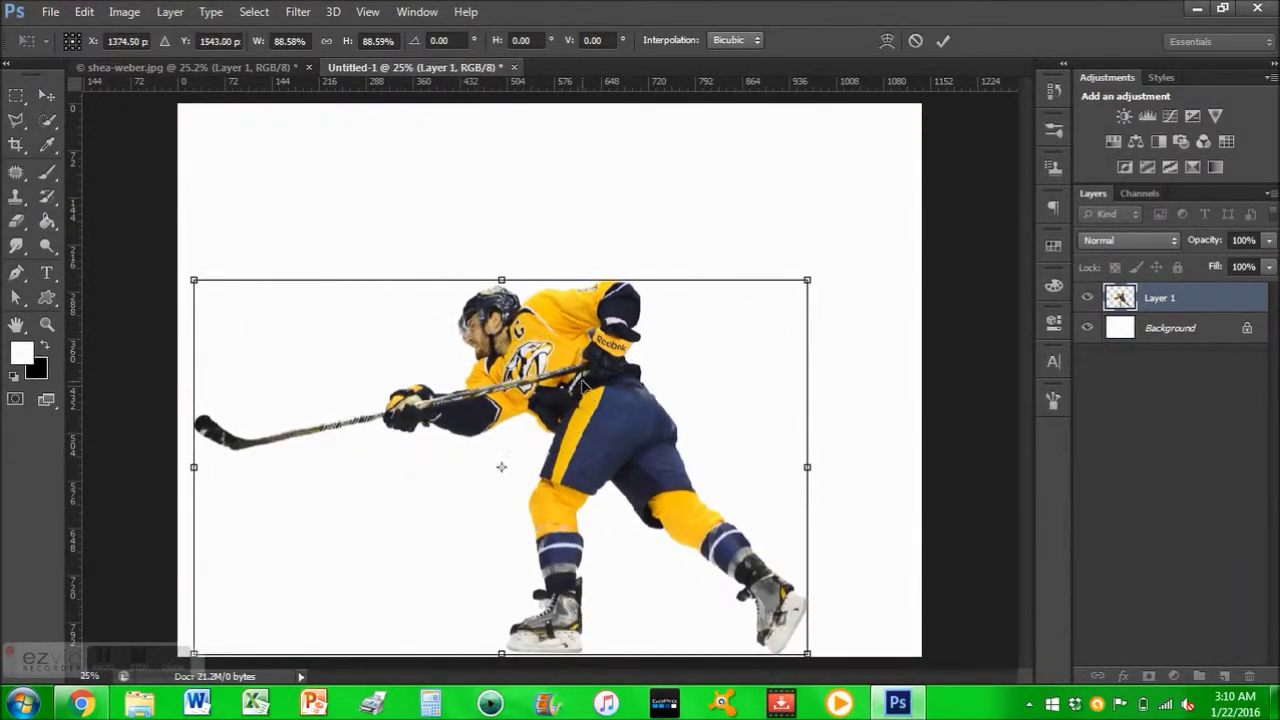
{"action": "left_click_drag", "start_coordinate": [586, 381], "coordinate": [603, 347]}
{"action": "key", "text": "Return"}
- Drag a horizontal and a vertical guide across the player
{"action": "key", "text": "w"}
{"action": "left_click_drag", "start_coordinate": [537, 84], "coordinate": [354, 379]}
{"action": "left_click_drag", "start_coordinate": [76, 300], "coordinate": [575, 340]}
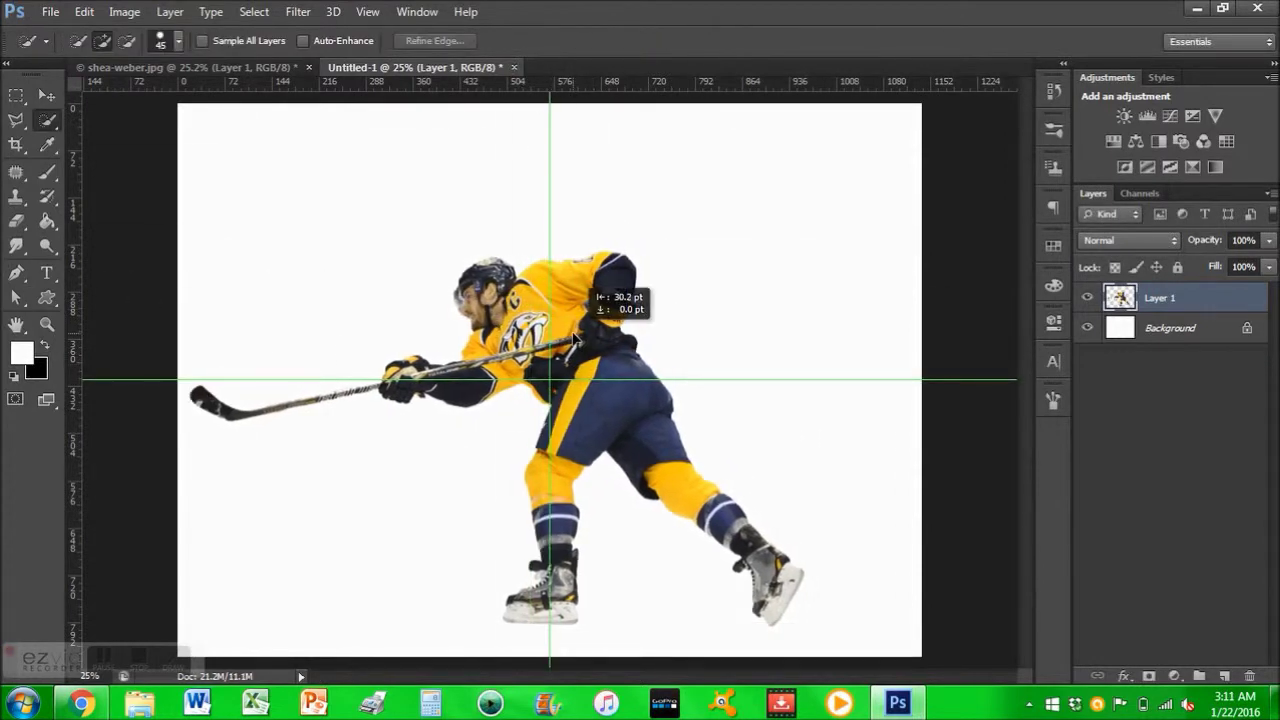
- Duplicate the player layer, hide the copy and select Layer 1
{"action": "key", "text": "ctrl+j"}
{"action": "left_click", "coordinate": [1087, 297]}
{"action": "left_click", "coordinate": [1160, 328]}
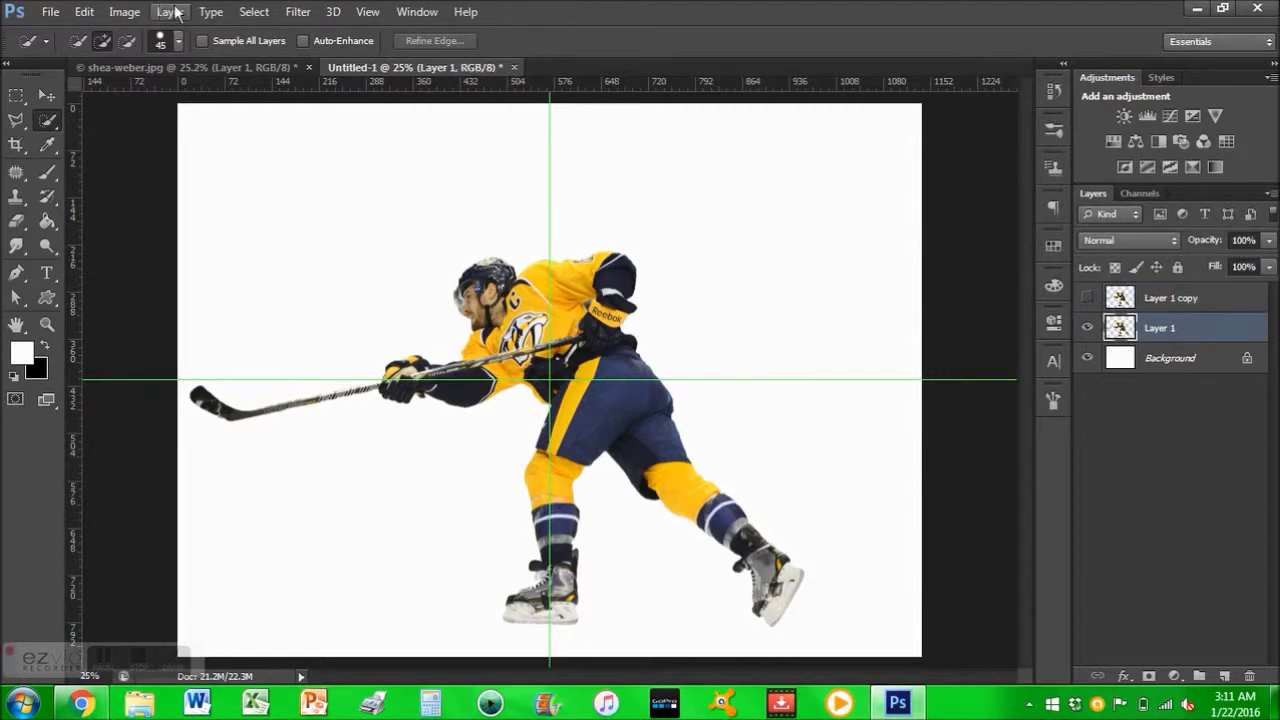
- Forward-warp Layer 1 rightward in Liquify, then black-mask it and show the unwarped copy
{"action": "left_click", "coordinate": [298, 11]}
{"action": "left_click", "coordinate": [318, 139]}
{"action": "left_click_drag", "start_coordinate": [460, 240], "coordinate": [520, 165]}
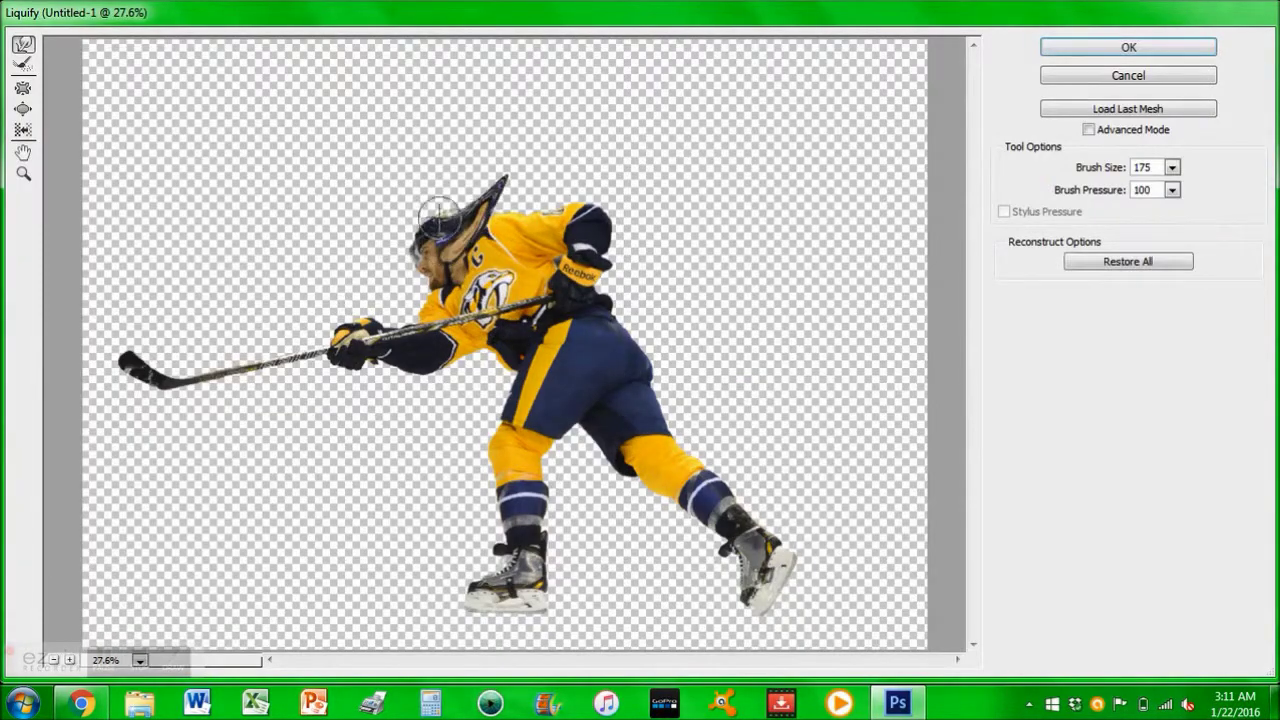
{"action": "mouse_move", "coordinate": [548, 210]}
{"action": "left_mouse_down"}
{"action": "mouse_move", "coordinate": [686, 251]}
{"action": "mouse_move", "coordinate": [605, 305]}
{"action": "mouse_move", "coordinate": [711, 309]}
{"action": "mouse_move", "coordinate": [700, 370]}
{"action": "mouse_move", "coordinate": [771, 406]}
{"action": "mouse_move", "coordinate": [717, 407]}
{"action": "mouse_move", "coordinate": [745, 470]}
{"action": "mouse_move", "coordinate": [783, 510]}
{"action": "mouse_move", "coordinate": [651, 314]}
{"action": "mouse_move", "coordinate": [694, 277]}
{"action": "mouse_move", "coordinate": [615, 200]}
{"action": "mouse_move", "coordinate": [492, 172]}
{"action": "left_mouse_up"}
{"action": "left_click", "coordinate": [1128, 47]}
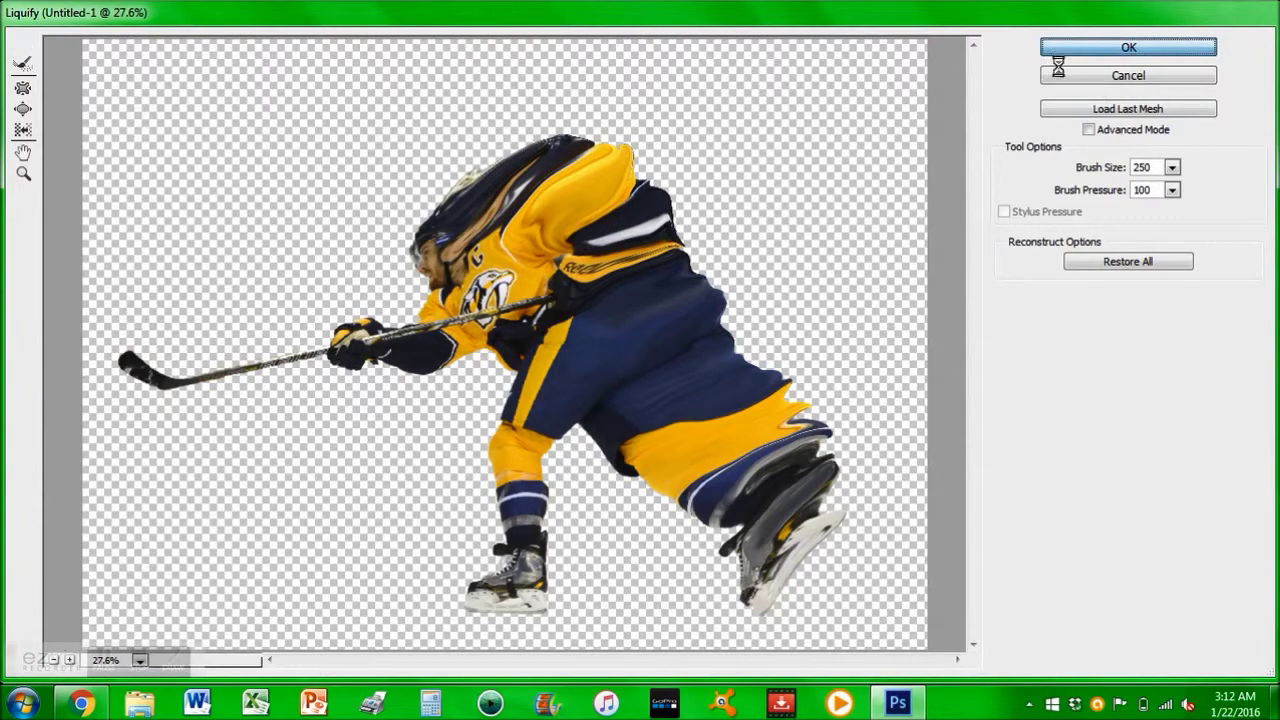
{"action": "left_click", "coordinate": [1087, 298]}
{"action": "left_click", "coordinate": [1148, 676], "text": "alt"}
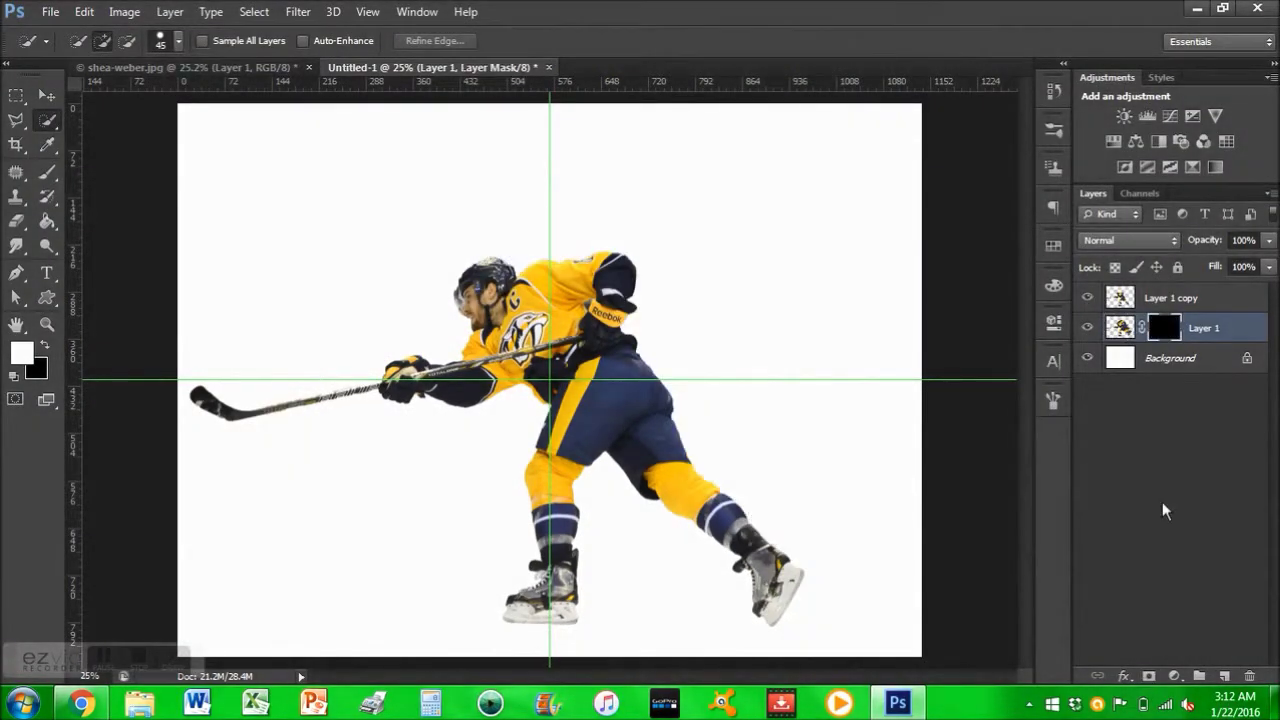
- Choose a large particle brush preset and change its angle in the brush settings
{"action": "left_click", "coordinate": [1170, 298]}
{"action": "key", "text": "b"}
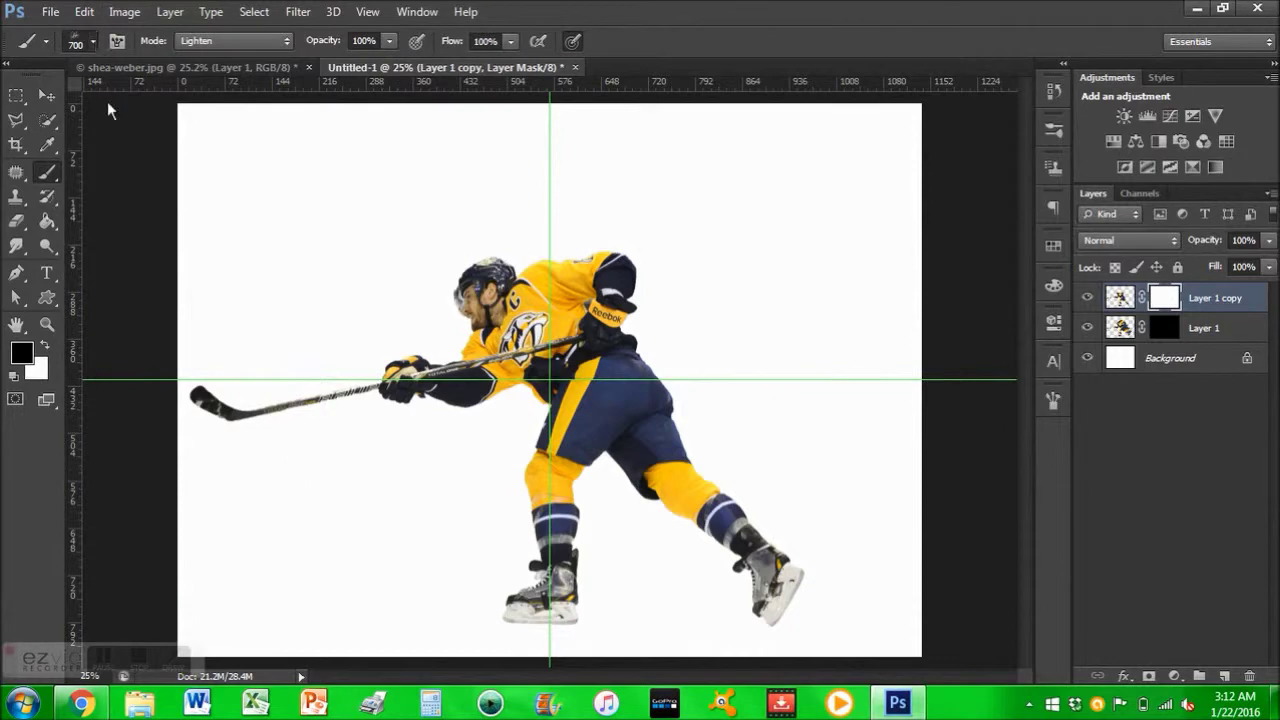
{"action": "left_click", "coordinate": [95, 41]}
{"action": "scroll", "coordinate": [450, 400], "scroll_direction": "down", "scroll_amount": 2}
{"action": "double_click", "coordinate": [300, 300]}
{"action": "left_click", "coordinate": [1053, 401]}
{"action": "key", "text": "Return"}
{"action": "scroll", "coordinate": [700, 390], "scroll_direction": "up", "scroll_amount": 1, "text": "alt"}
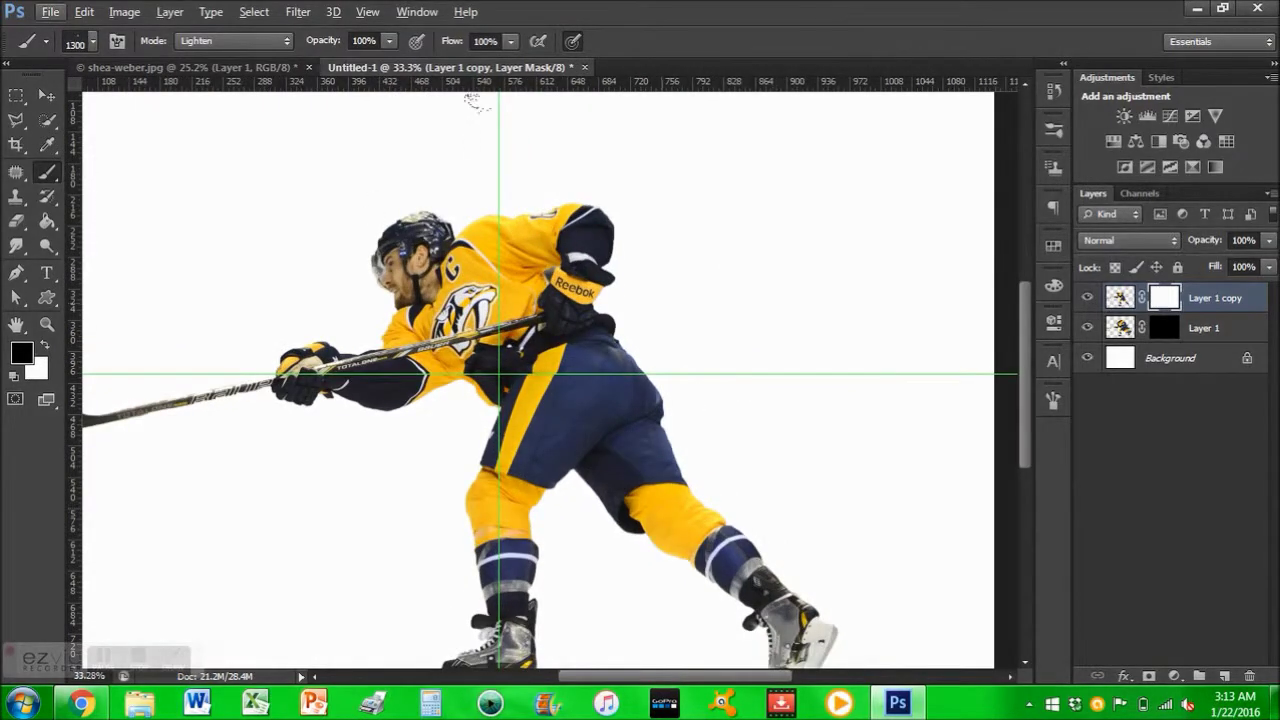
- Set the Eraser on Layer 1 copy's pixels with the particle brush reduced to 929 px
{"action": "key", "text": "e"}
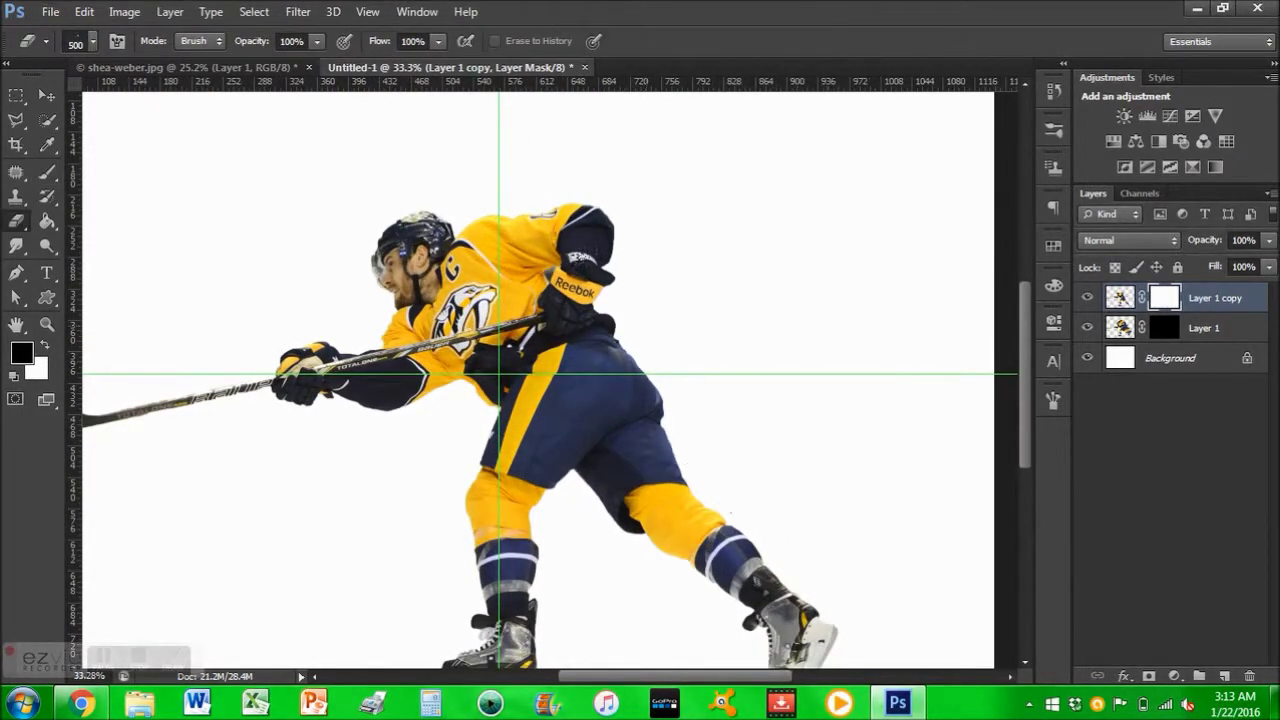
{"action": "left_click", "coordinate": [1120, 297]}
{"action": "key", "text": "x"}
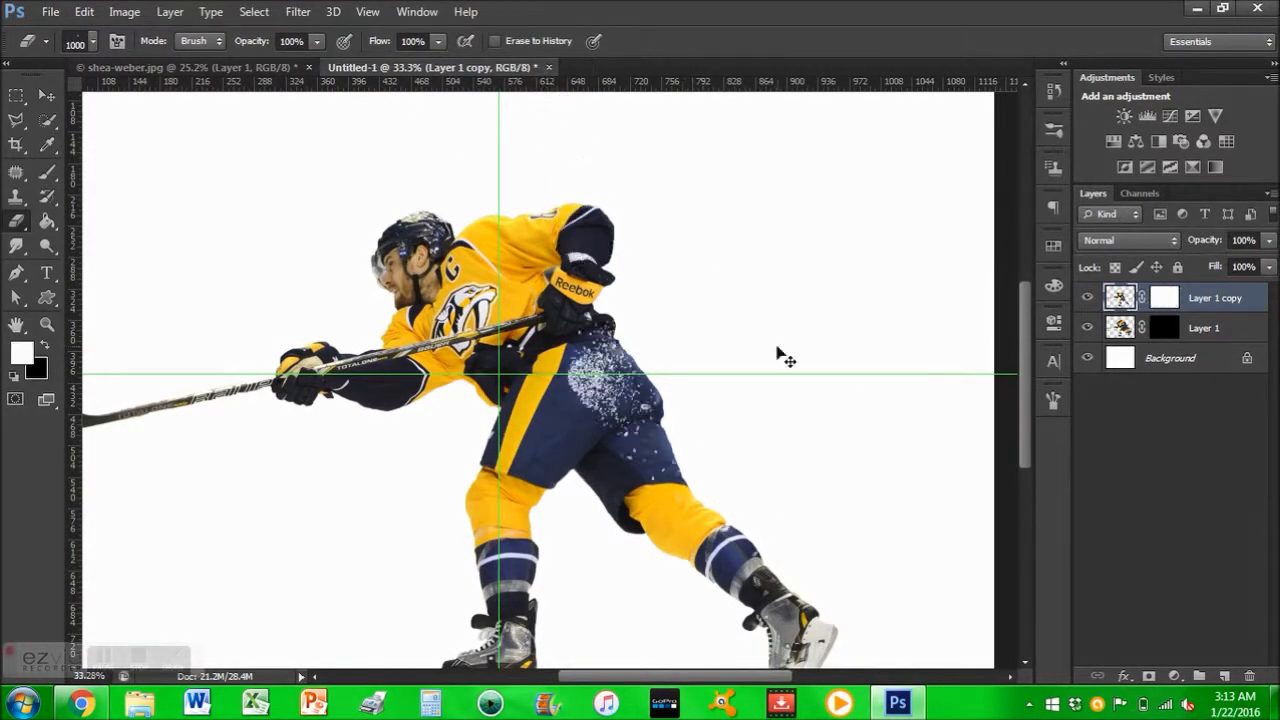
{"action": "left_click", "coordinate": [1052, 403]}
{"action": "left_click_drag", "start_coordinate": [900, 334], "coordinate": [885, 334]}
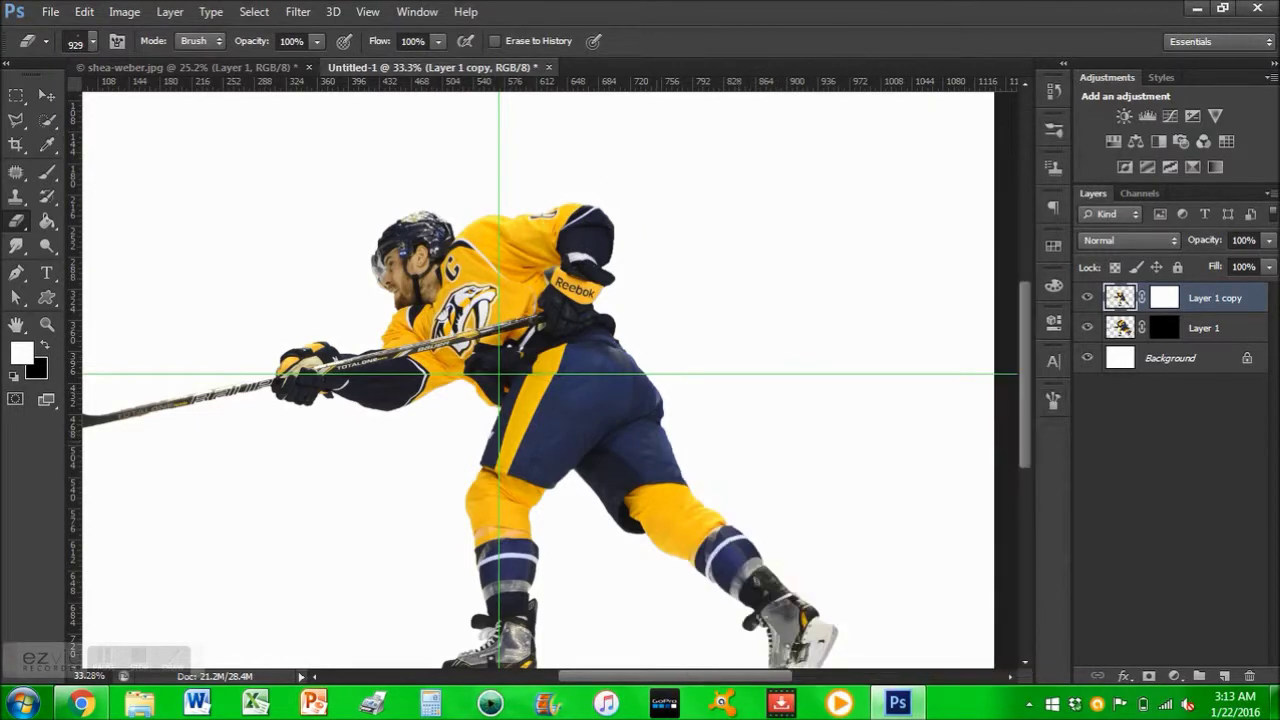
{"action": "scroll", "coordinate": [540, 380], "scroll_direction": "down", "scroll_amount": 3}
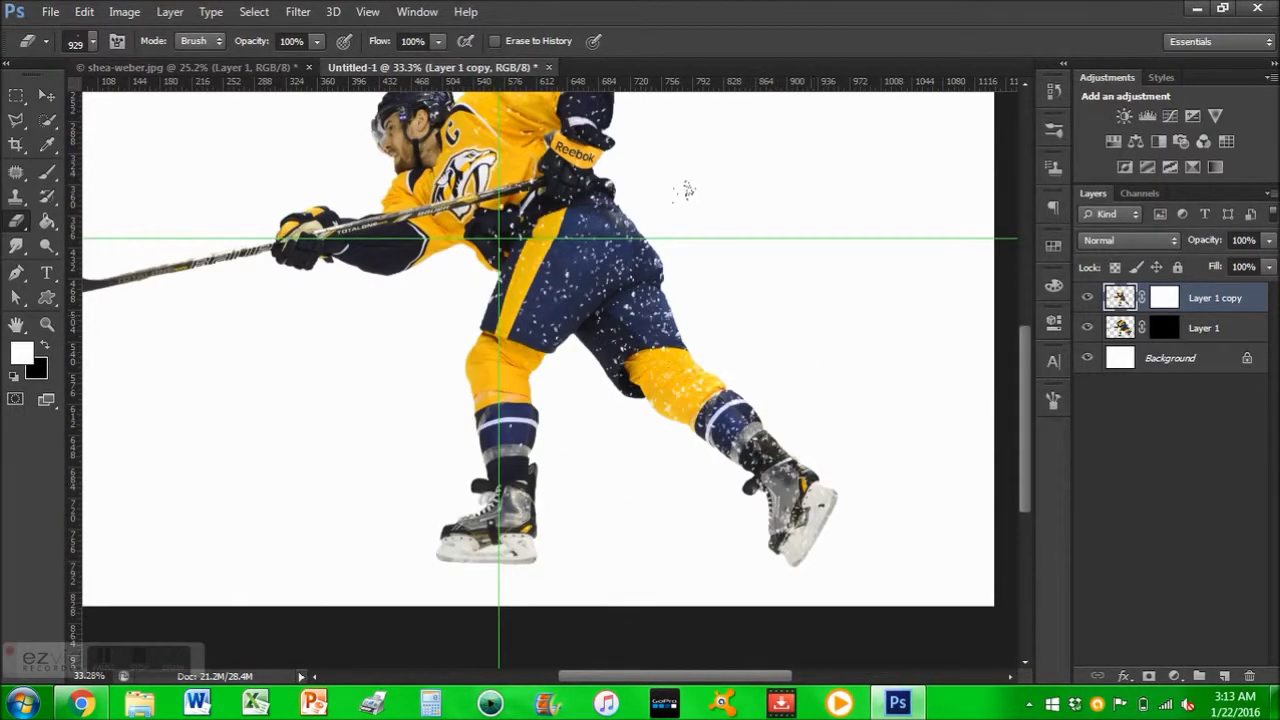
{"action": "scroll", "coordinate": [660, 327], "scroll_direction": "up", "scroll_amount": 3}
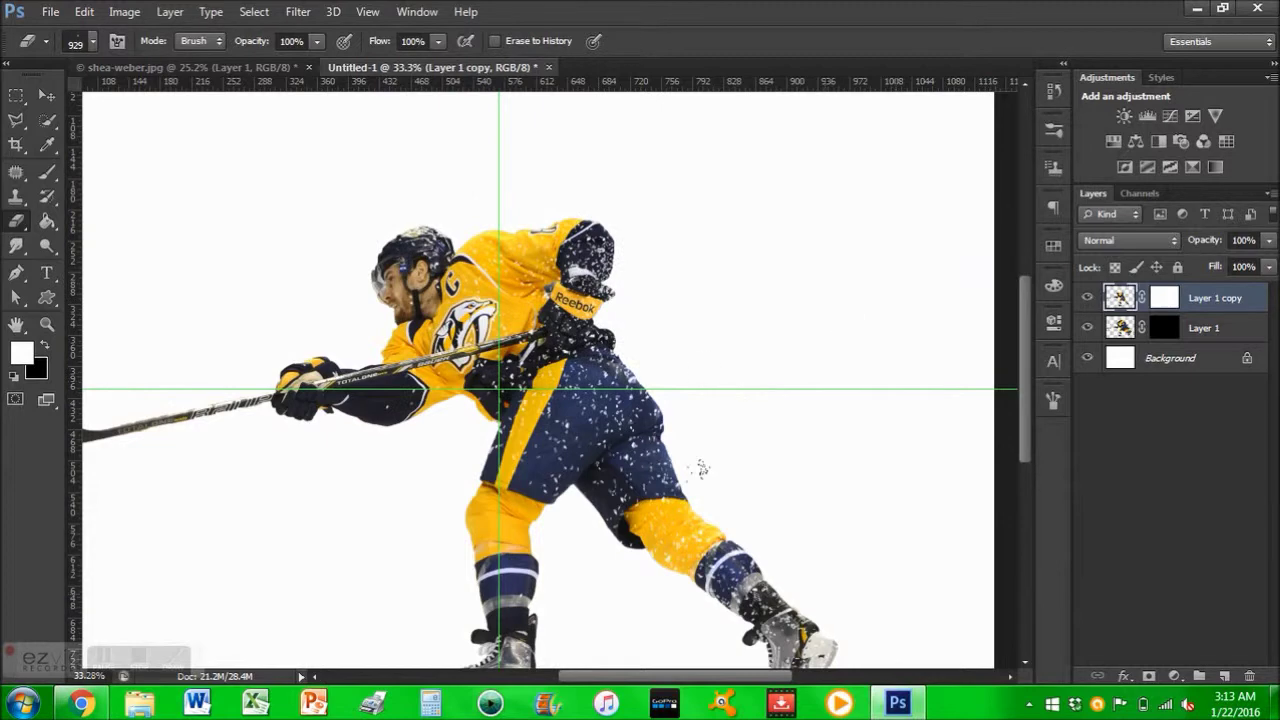
{"action": "scroll", "coordinate": [703, 469], "scroll_direction": "down", "scroll_amount": 1}
- Target Layer 1's mask with the Brush and foreground/background colours swapped
{"action": "key", "text": "ctrl+0"}
{"action": "left_click", "coordinate": [1164, 327]}
{"action": "key", "text": "x"}
{"action": "key", "text": "b"}
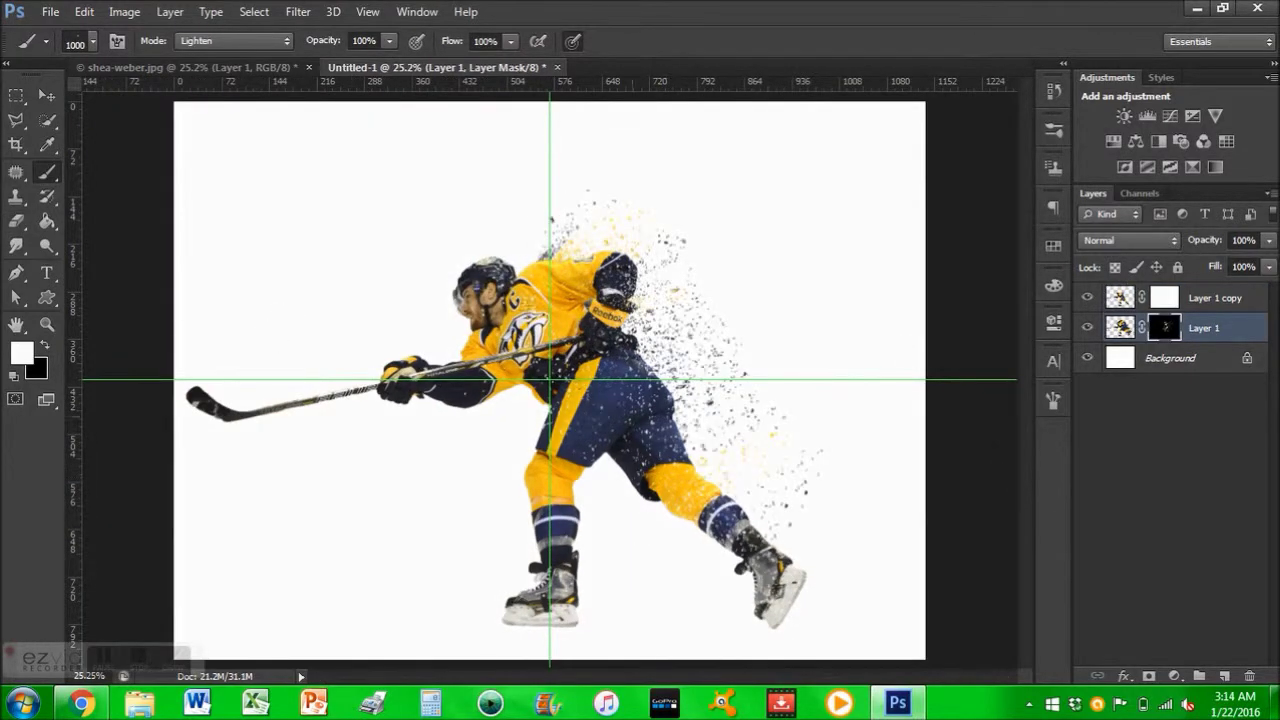
- Scatter particles down the player's back and behind his leg
{"action": "left_click_drag", "start_coordinate": [688, 408], "coordinate": [714, 432]}
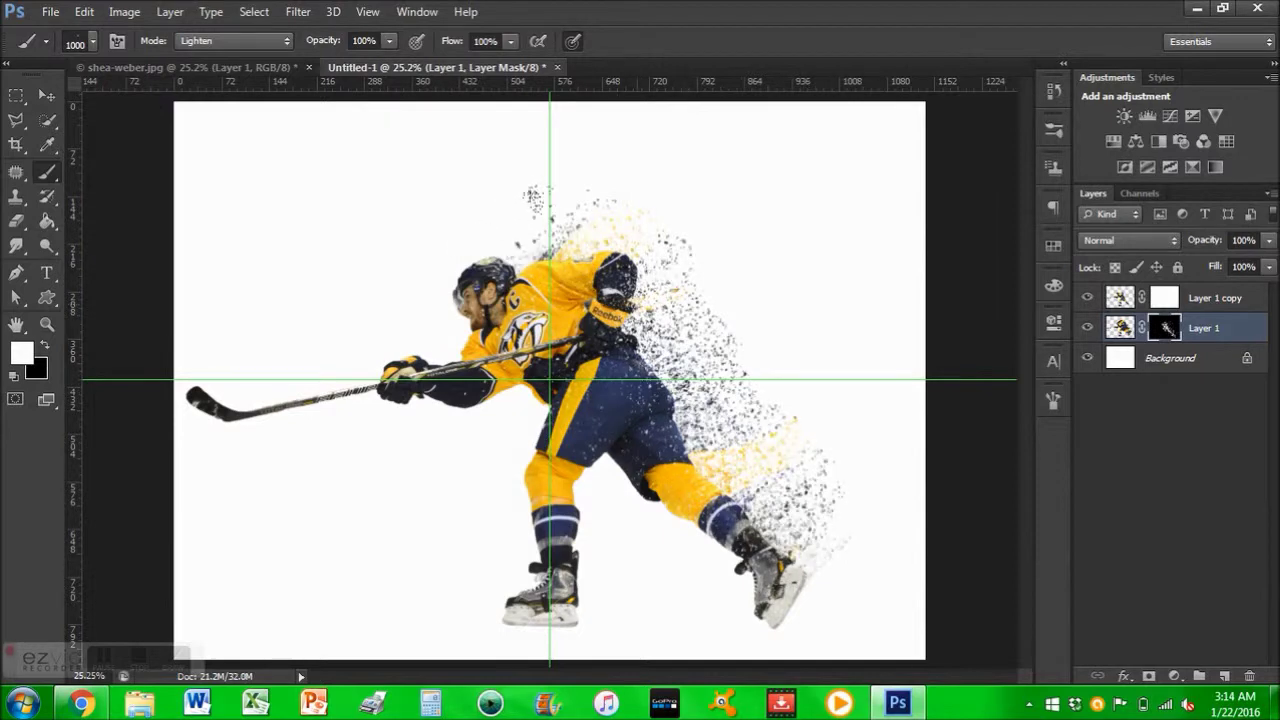
{"action": "left_click_drag", "start_coordinate": [630, 238], "coordinate": [680, 380]}
{"action": "left_click_drag", "start_coordinate": [700, 450], "coordinate": [770, 507]}
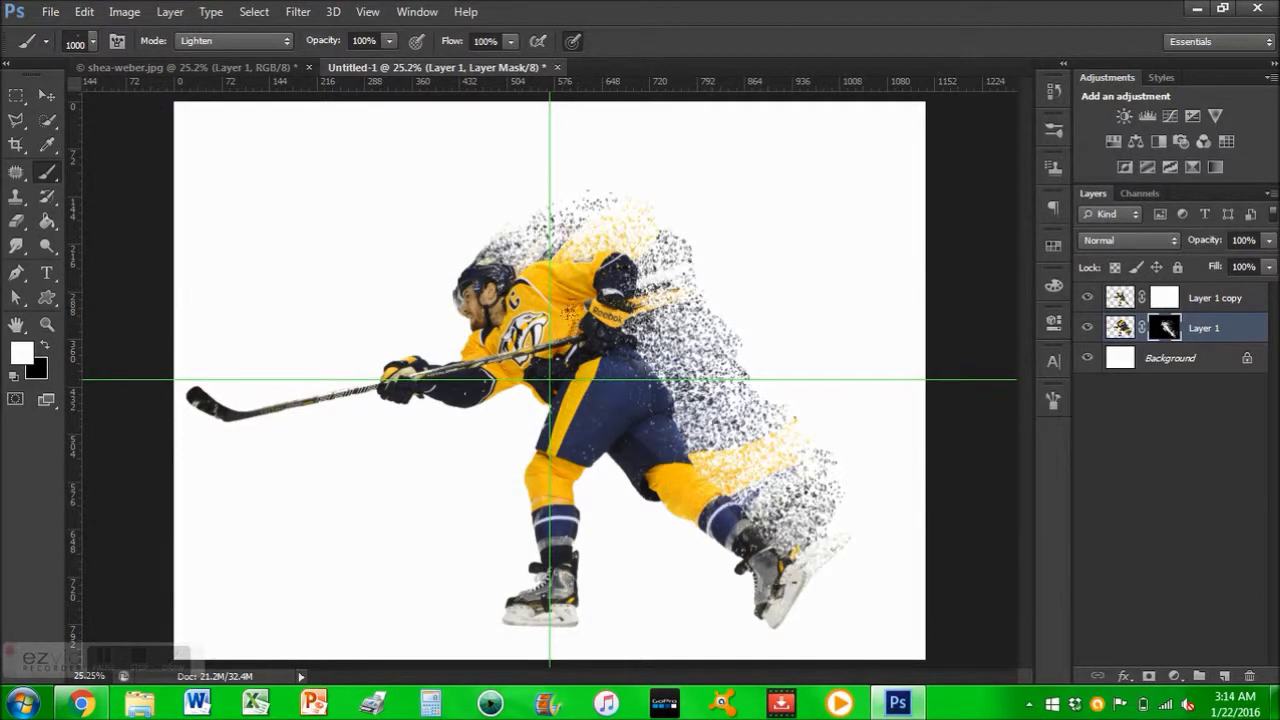
{"action": "scroll", "coordinate": [683, 372], "scroll_direction": "up", "scroll_amount": 3}
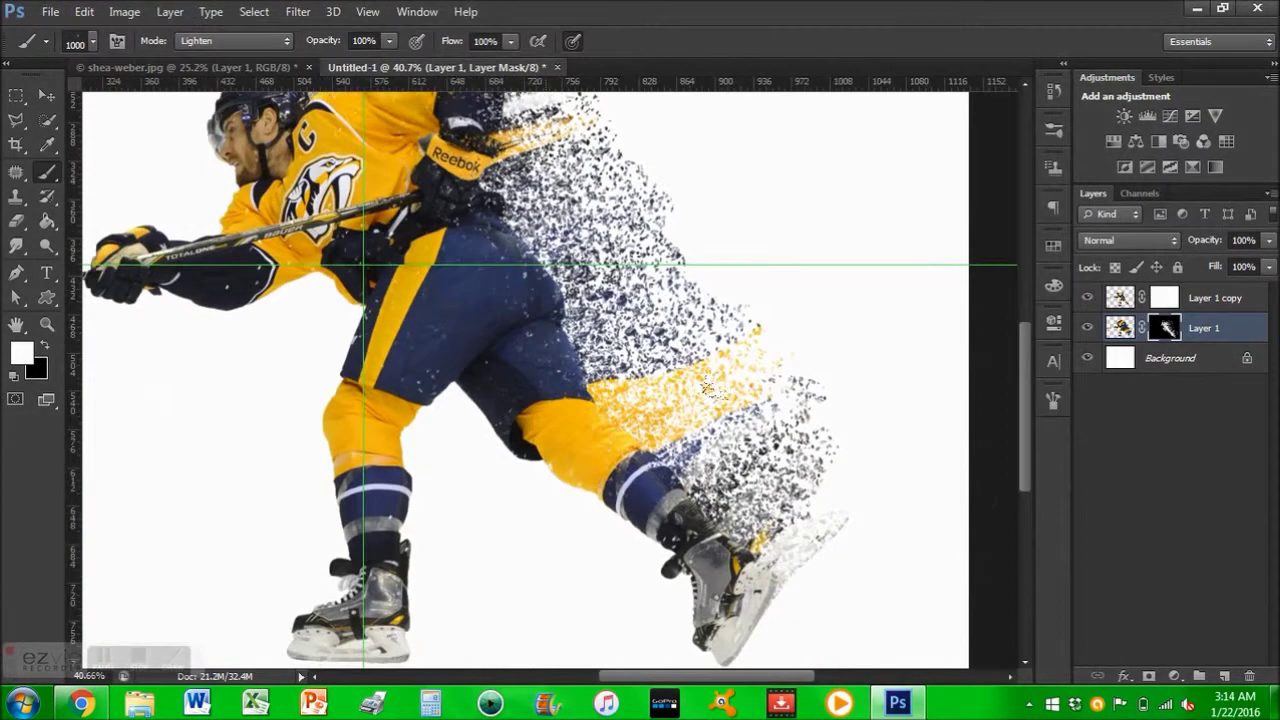
- Erase particles on Layer 1 copy and Layer 1 to reveal the dispersion
{"action": "left_click", "coordinate": [1145, 300]}
{"action": "key", "text": "e"}
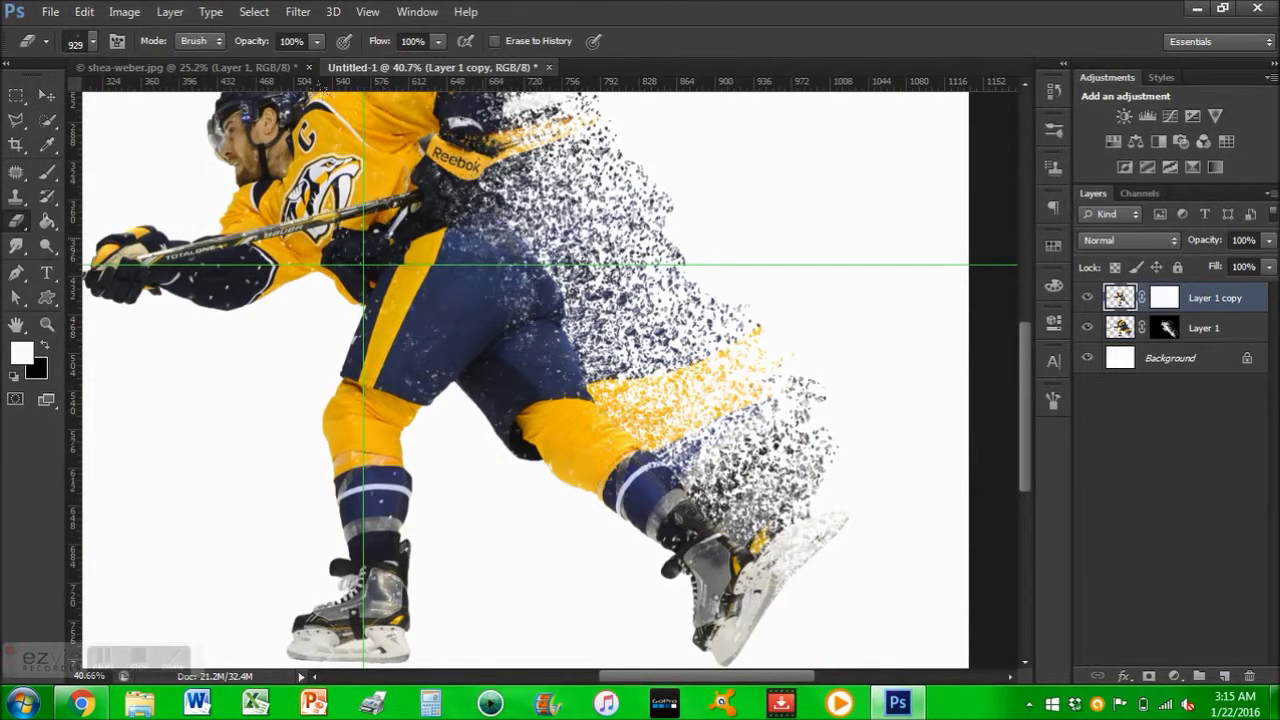
{"action": "scroll", "coordinate": [1147, 303], "scroll_direction": "up", "scroll_amount": 3}
{"action": "left_click", "coordinate": [1120, 328]}
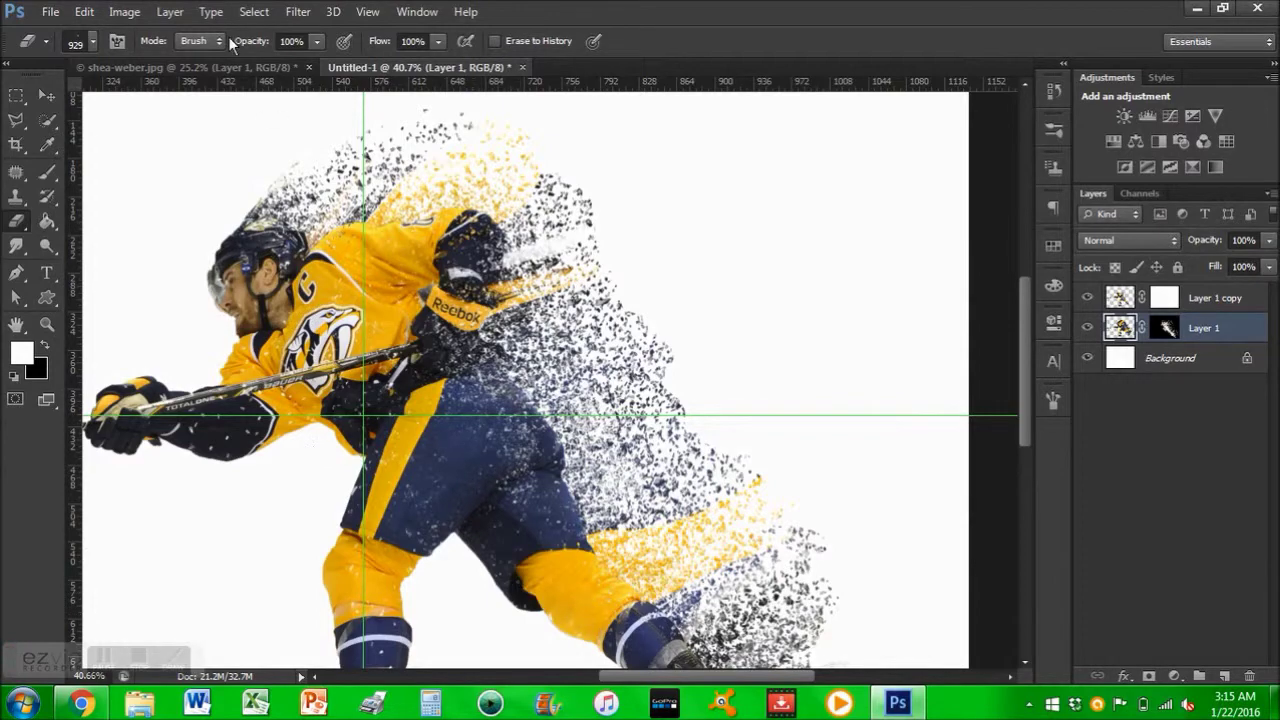
{"action": "scroll", "coordinate": [525, 380], "scroll_direction": "down", "scroll_amount": 3}
{"action": "scroll", "coordinate": [525, 380], "scroll_direction": "up", "scroll_amount": 3}
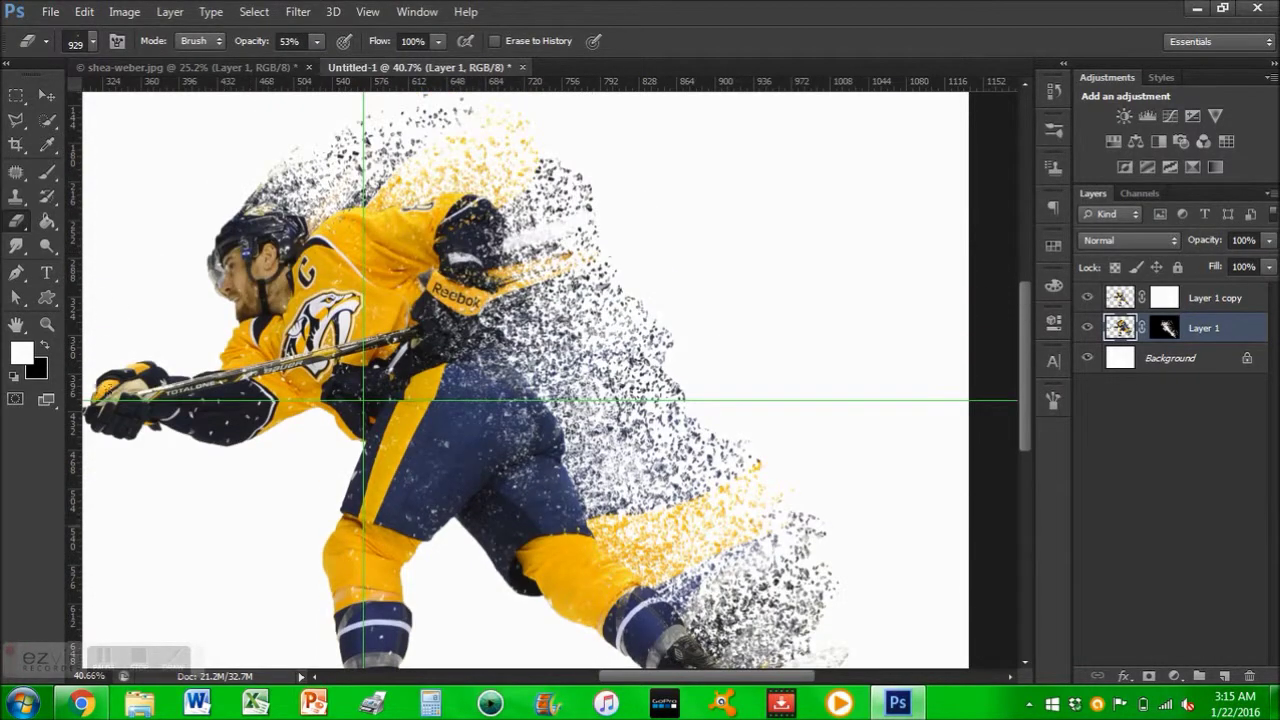
{"action": "scroll", "coordinate": [271, 352], "scroll_direction": "down", "scroll_amount": 3}
{"action": "scroll", "coordinate": [700, 243], "scroll_direction": "up", "scroll_amount": 3}
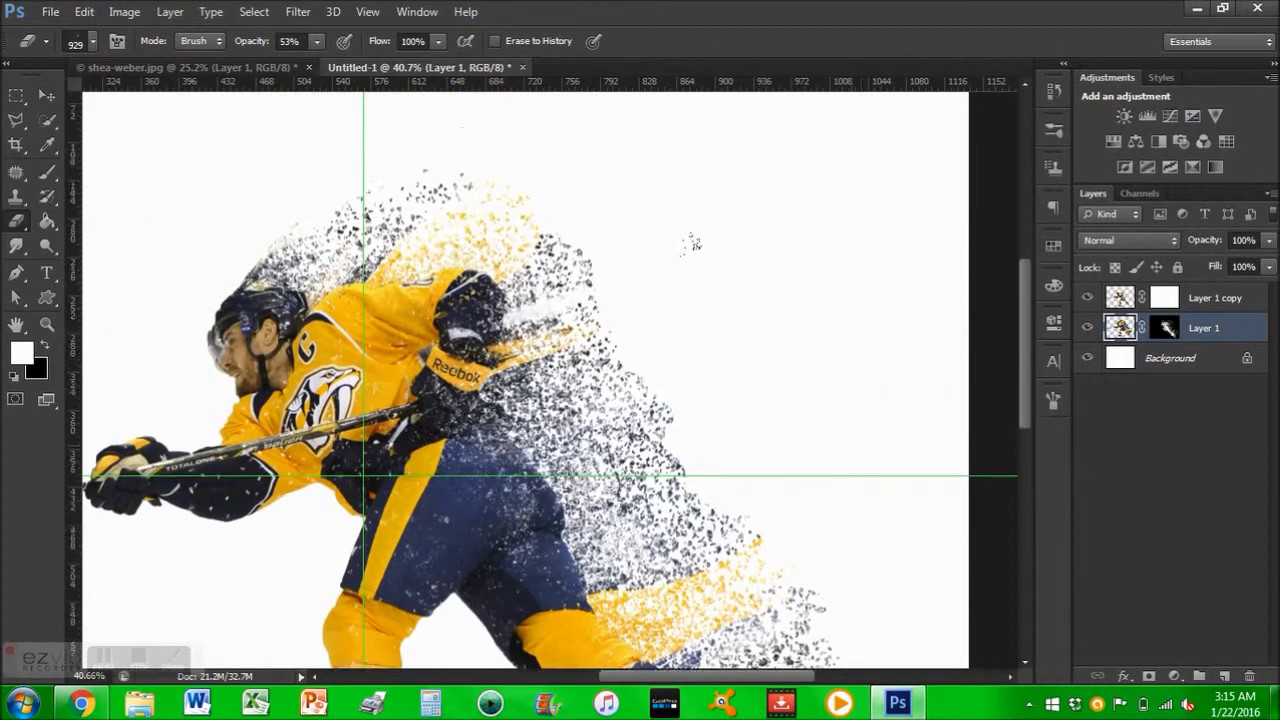
{"action": "scroll", "coordinate": [706, 229], "scroll_direction": "up", "scroll_amount": 3}
{"action": "key", "text": "ctrl+minus"}
{"action": "key", "text": "ctrl+minus"}
- Target Layer 1's mask with the Brush and add a Vibrance adjustment layer
{"action": "left_click", "coordinate": [1165, 328]}
{"action": "key", "text": "b"}
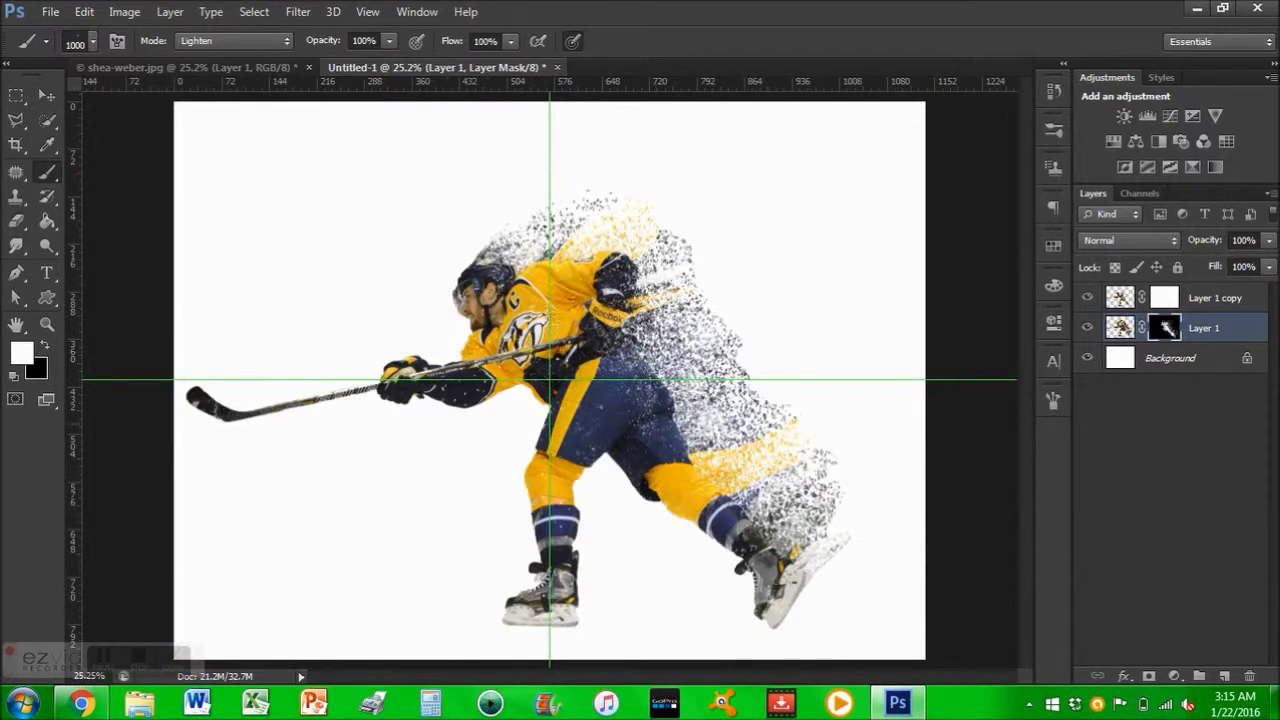
{"action": "left_click", "coordinate": [1215, 116]}
- Clip the Vibrance adjustment to Layer 1 and set a black brush on Layer 1's mask
{"action": "key", "text": "ctrl+alt+g"}
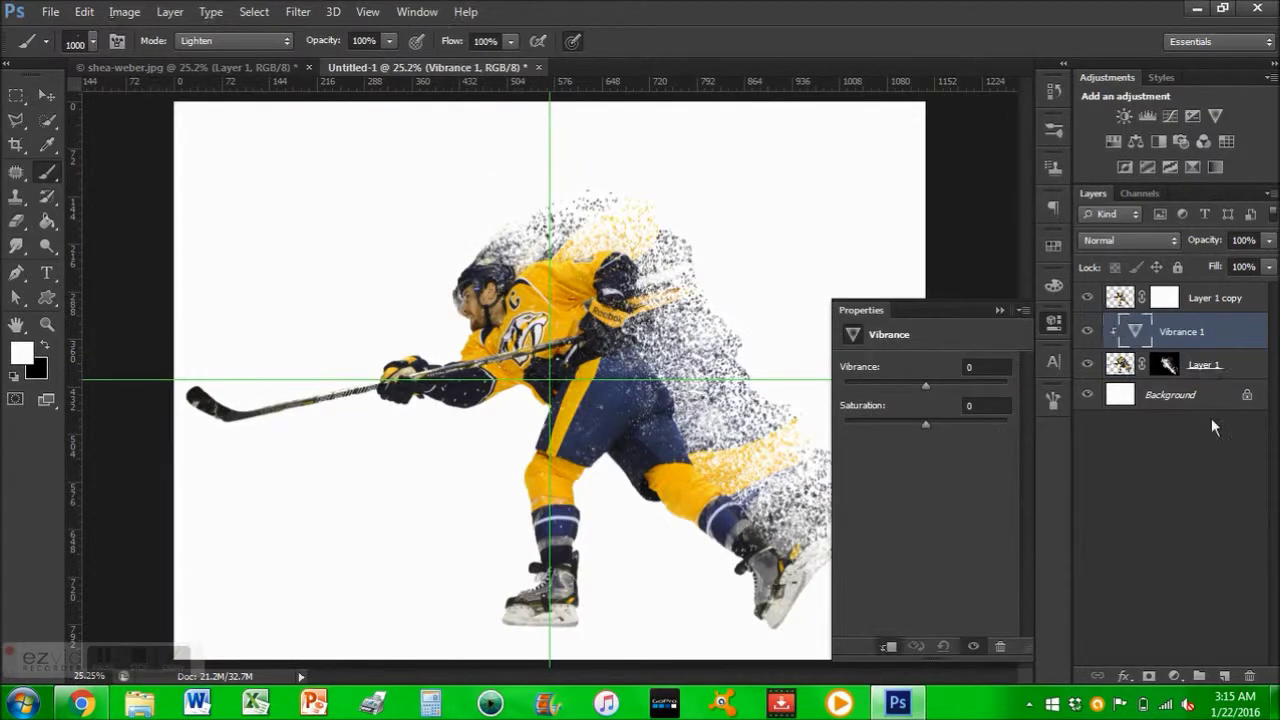
{"action": "left_click", "coordinate": [1053, 322]}
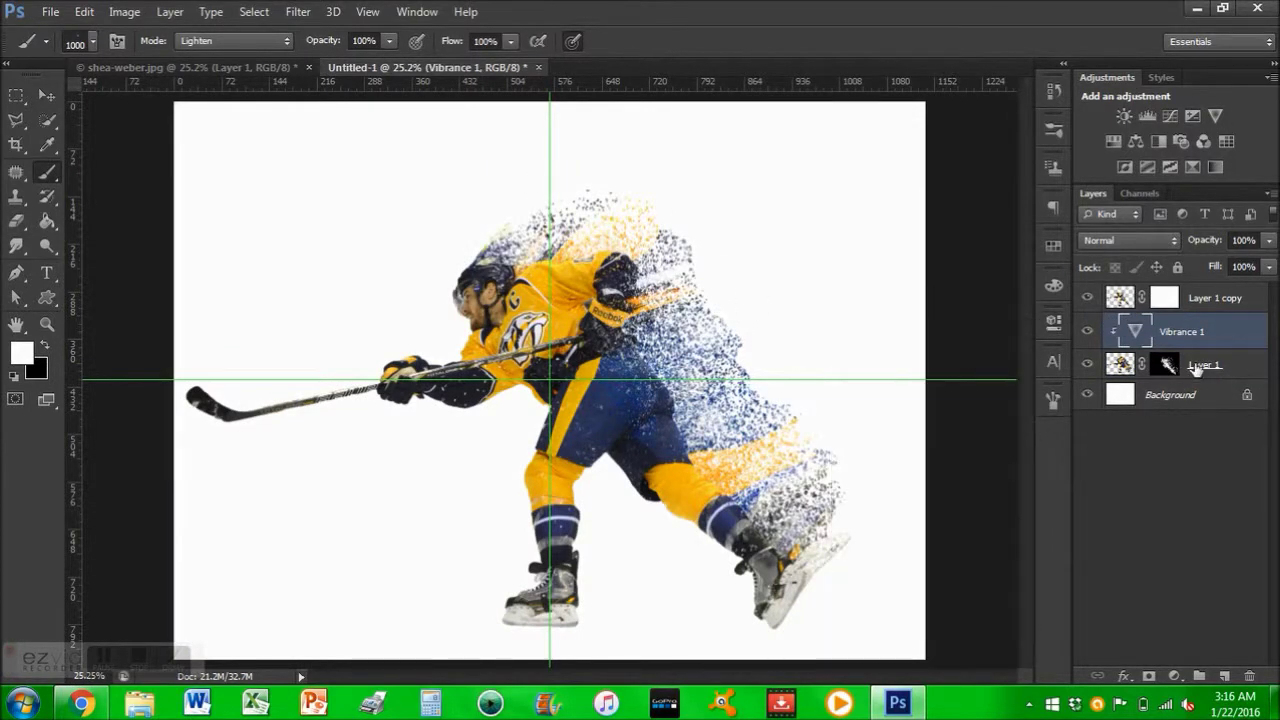
{"action": "left_click", "coordinate": [1165, 364]}
{"action": "key", "text": "e"}
{"action": "key", "text": "b"}
{"action": "key", "text": "x"}
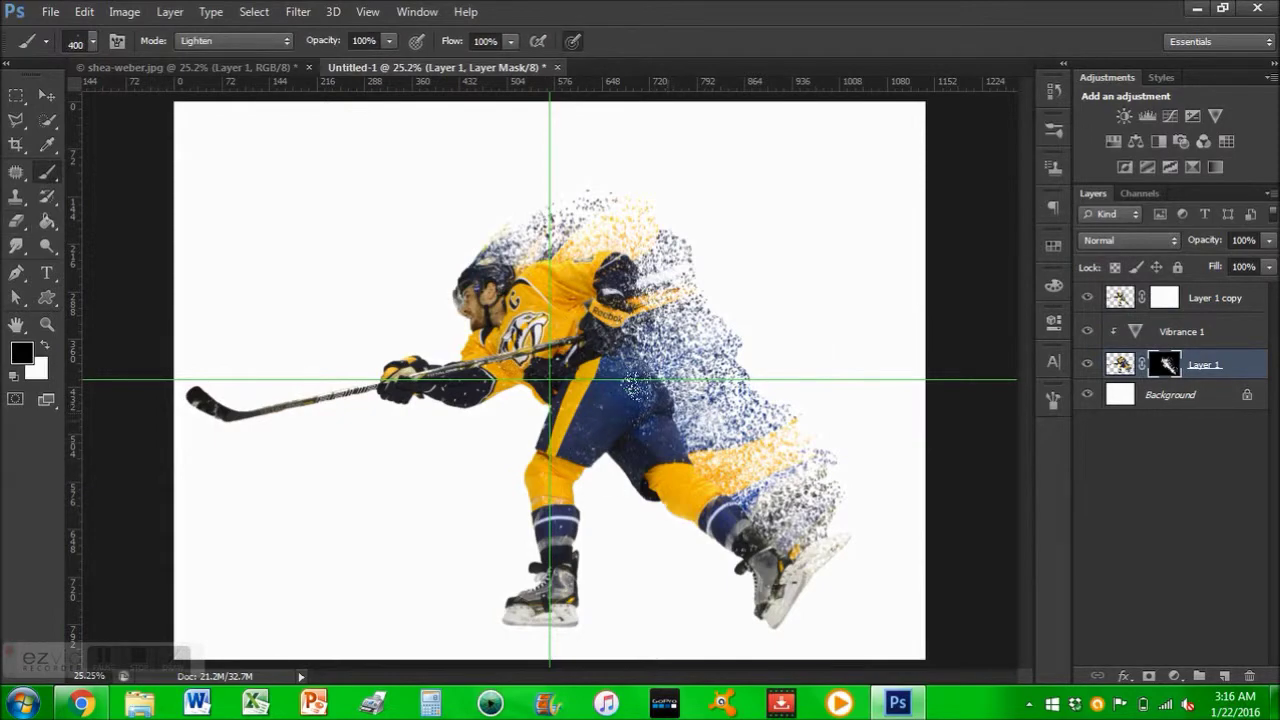
- Paint Layer 1's mask with a 90 px brush over the glove and shorts
{"action": "scroll", "coordinate": [630, 400], "scroll_direction": "up", "scroll_amount": 3}
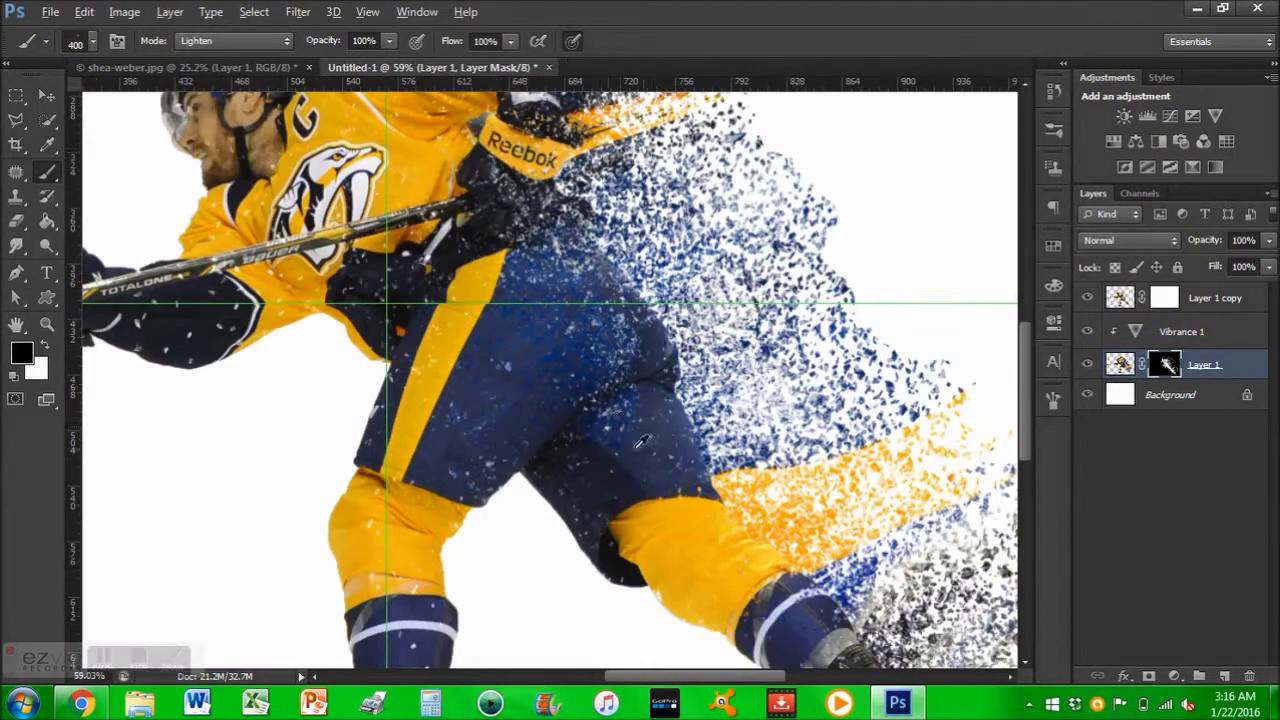
{"action": "right_click", "coordinate": [514, 314]}
{"action": "double_click", "coordinate": [514, 314]}
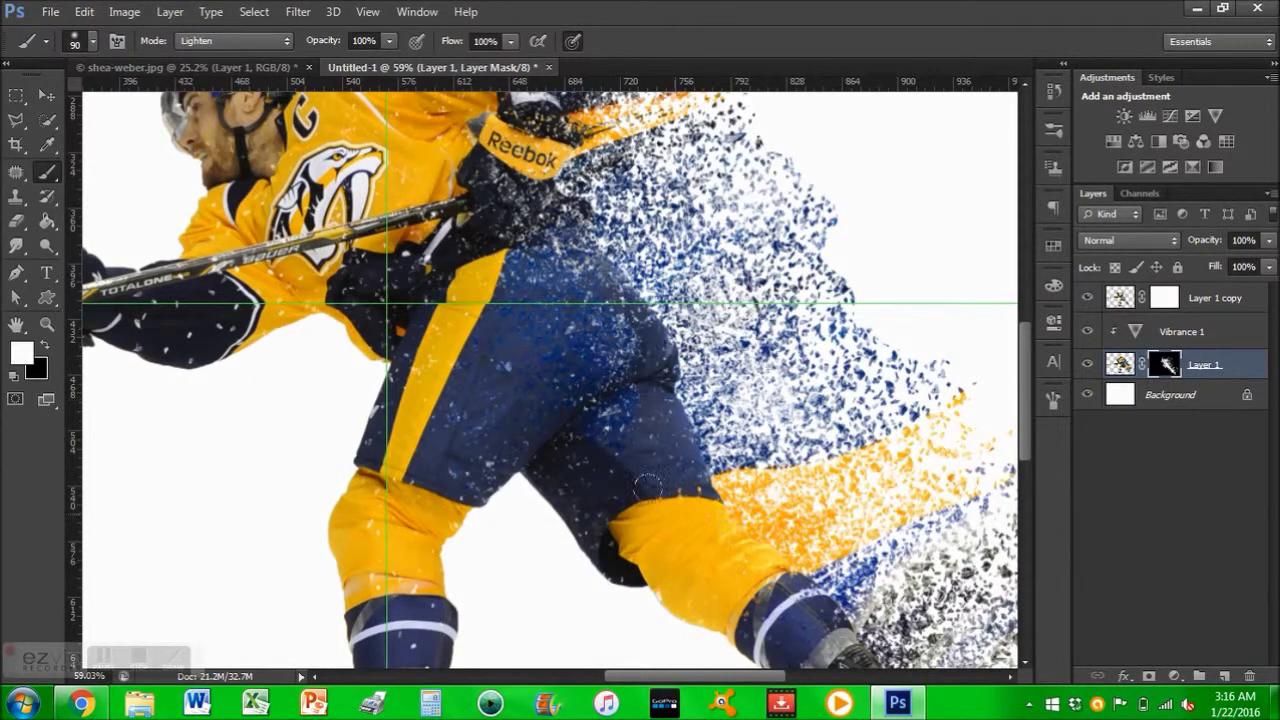
{"action": "left_click_drag", "start_coordinate": [489, 201], "coordinate": [557, 325]}
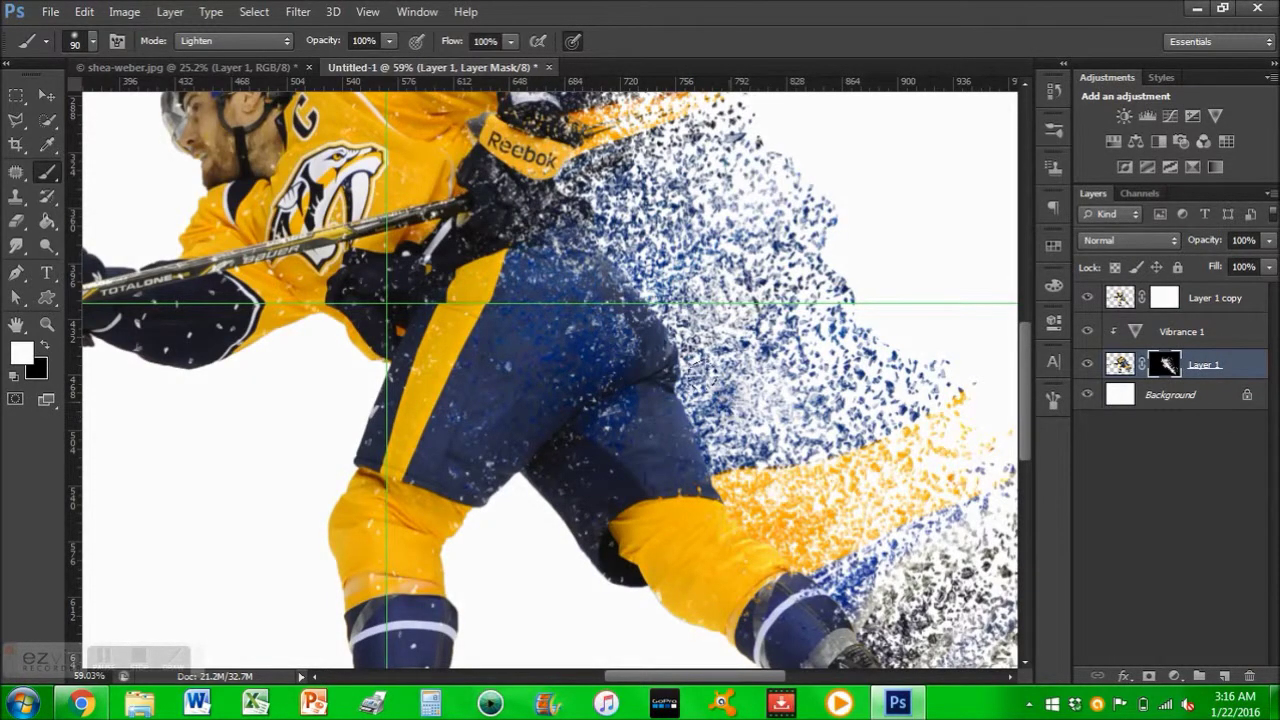
{"action": "scroll", "coordinate": [550, 380], "scroll_direction": "down", "scroll_amount": 2}
{"action": "scroll", "coordinate": [550, 380], "scroll_direction": "down", "scroll_amount": 2}
{"action": "scroll", "coordinate": [550, 380], "scroll_direction": "down", "scroll_amount": 1}
{"action": "left_click", "coordinate": [1120, 297]}
- Add two Brightness/Contrast adjustments, the second at Brightness -31, then select Background
{"action": "left_click", "coordinate": [1122, 116]}
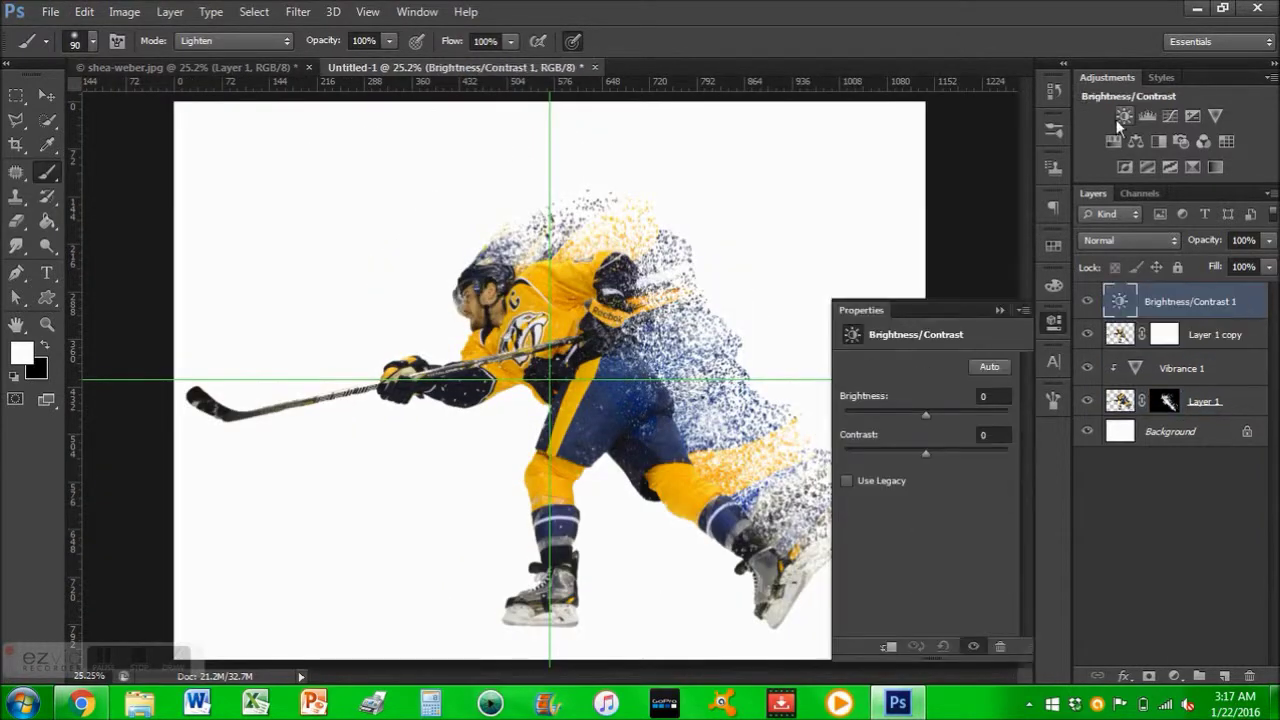
{"action": "left_click", "coordinate": [1122, 116]}
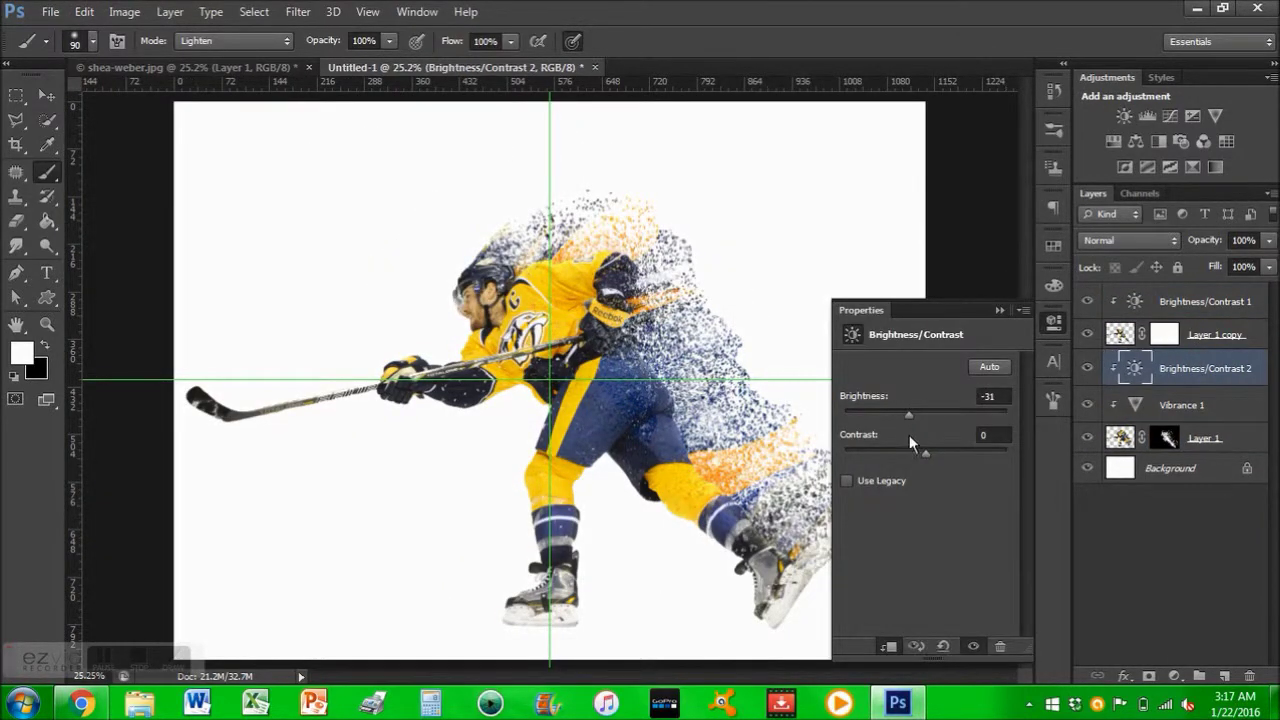
{"action": "left_click", "coordinate": [1000, 310]}
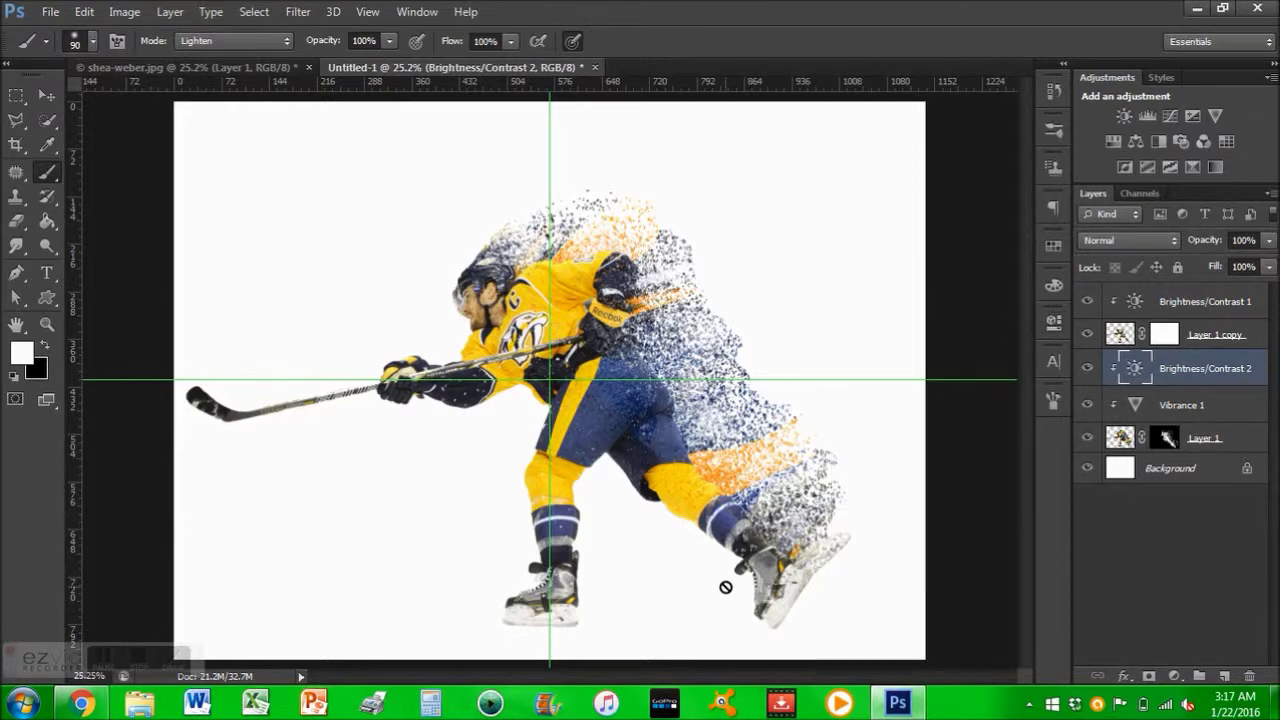
{"action": "left_click", "coordinate": [1175, 468]}
{"action": "left_click", "coordinate": [1053, 360]}
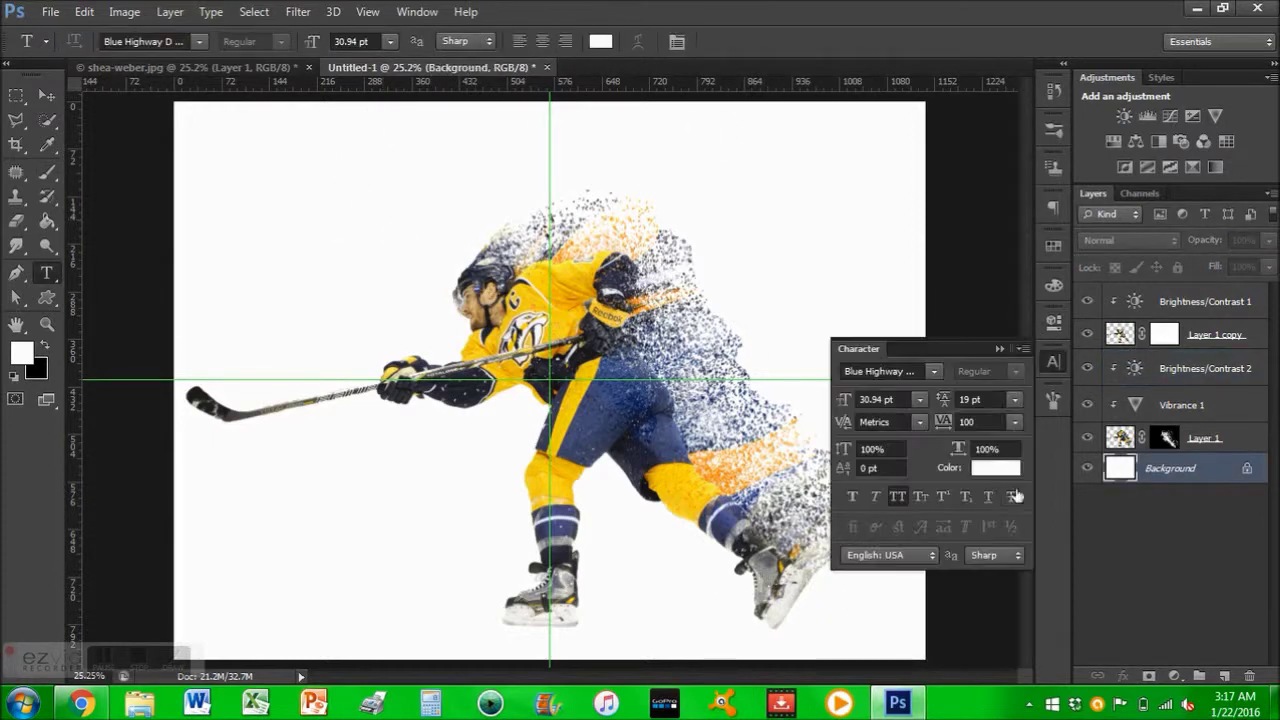
- Type yellow 'WEBER' text and move it down-left behind the player
{"action": "left_click", "coordinate": [996, 467]}
{"action": "left_click", "coordinate": [527, 230]}
{"action": "left_click", "coordinate": [325, 145]}
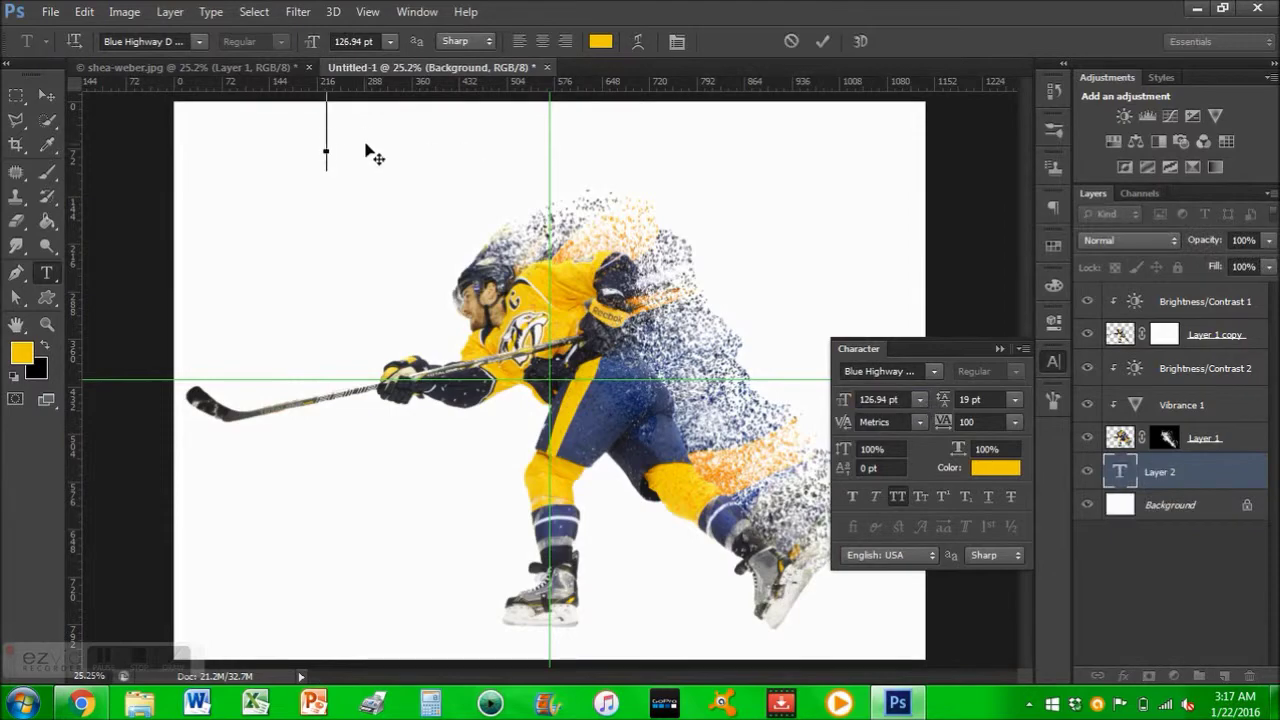
{"action": "type", "text": "WEBER"}
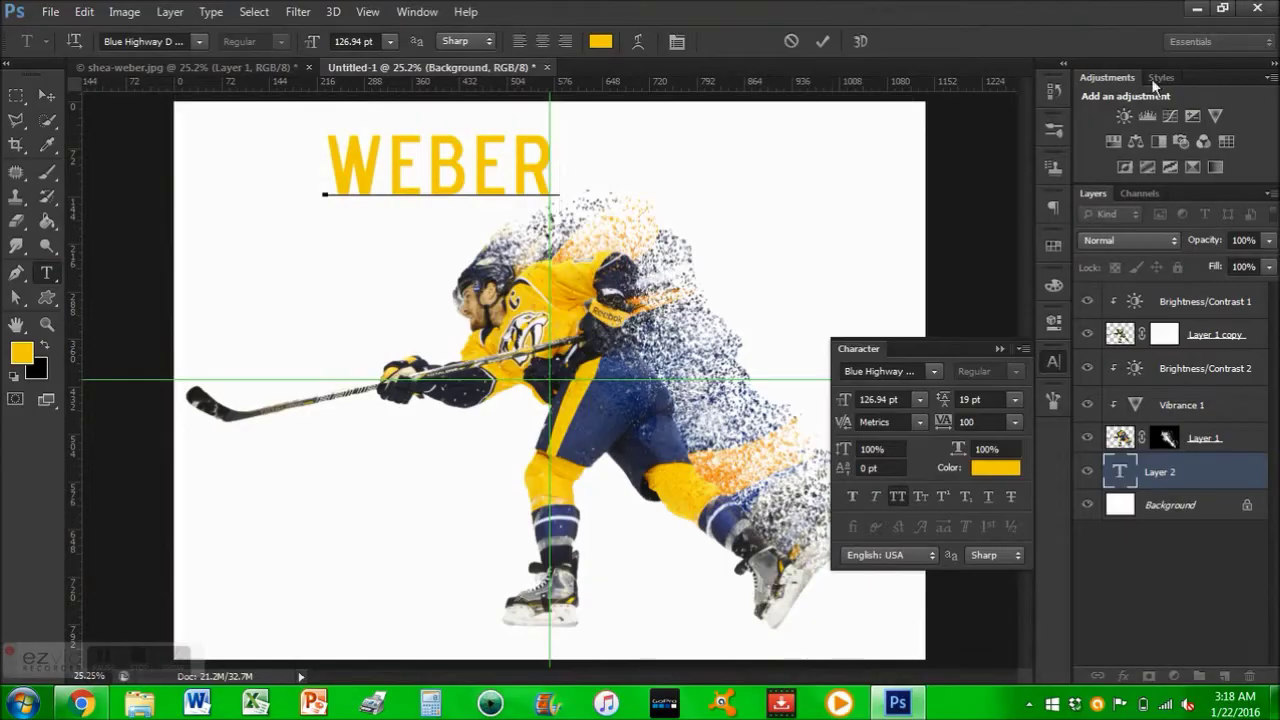
{"action": "left_click_drag", "start_coordinate": [439, 184], "coordinate": [399, 274]}
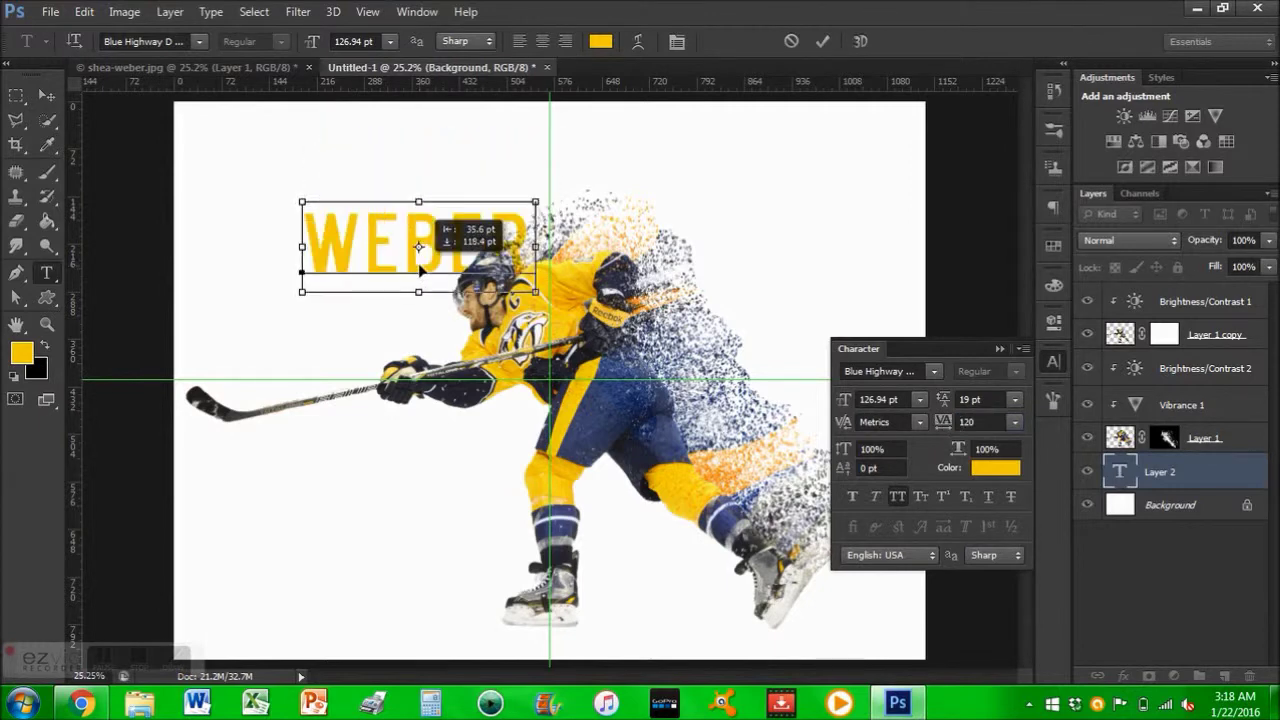
{"action": "key", "text": "ctrl+Return"}
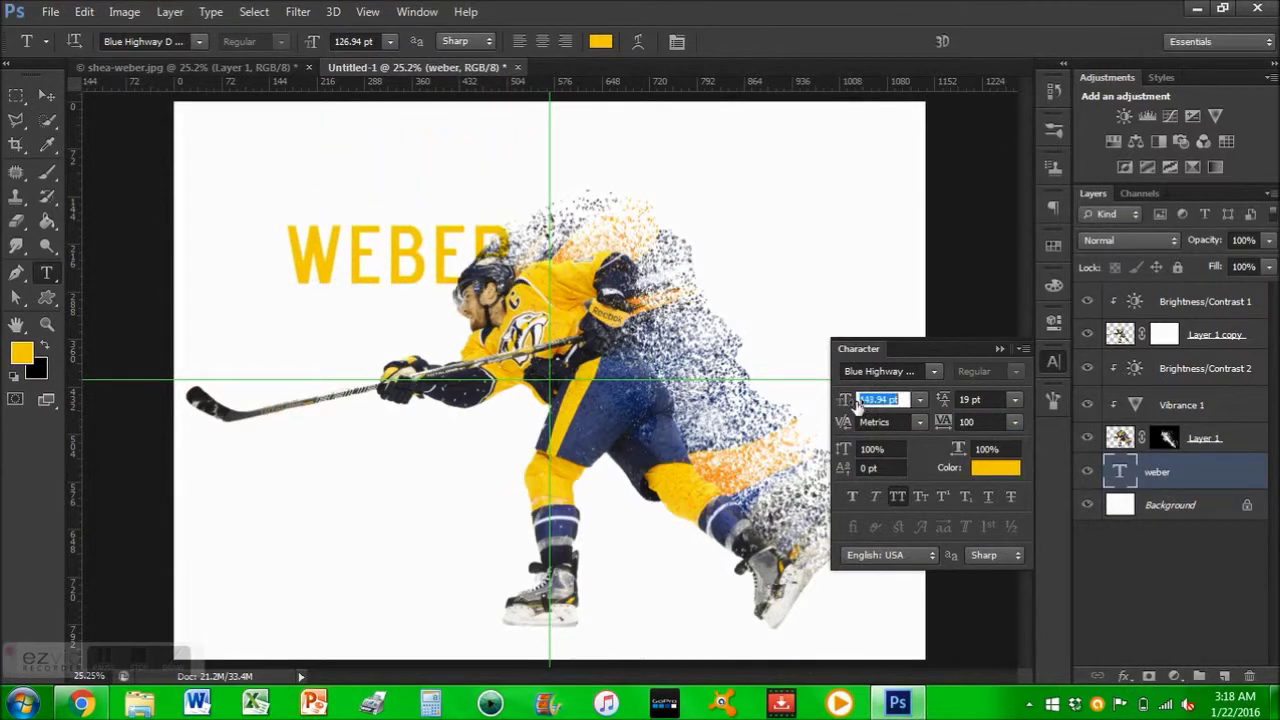
- Give WEBER tracking 120 and 81% opacity, shifting it further left
{"action": "left_click_drag", "start_coordinate": [943, 421], "coordinate": [960, 421]}
{"action": "left_click_drag", "start_coordinate": [330, 245], "coordinate": [280, 245]}
{"action": "left_click_drag", "start_coordinate": [1210, 240], "coordinate": [1190, 250]}
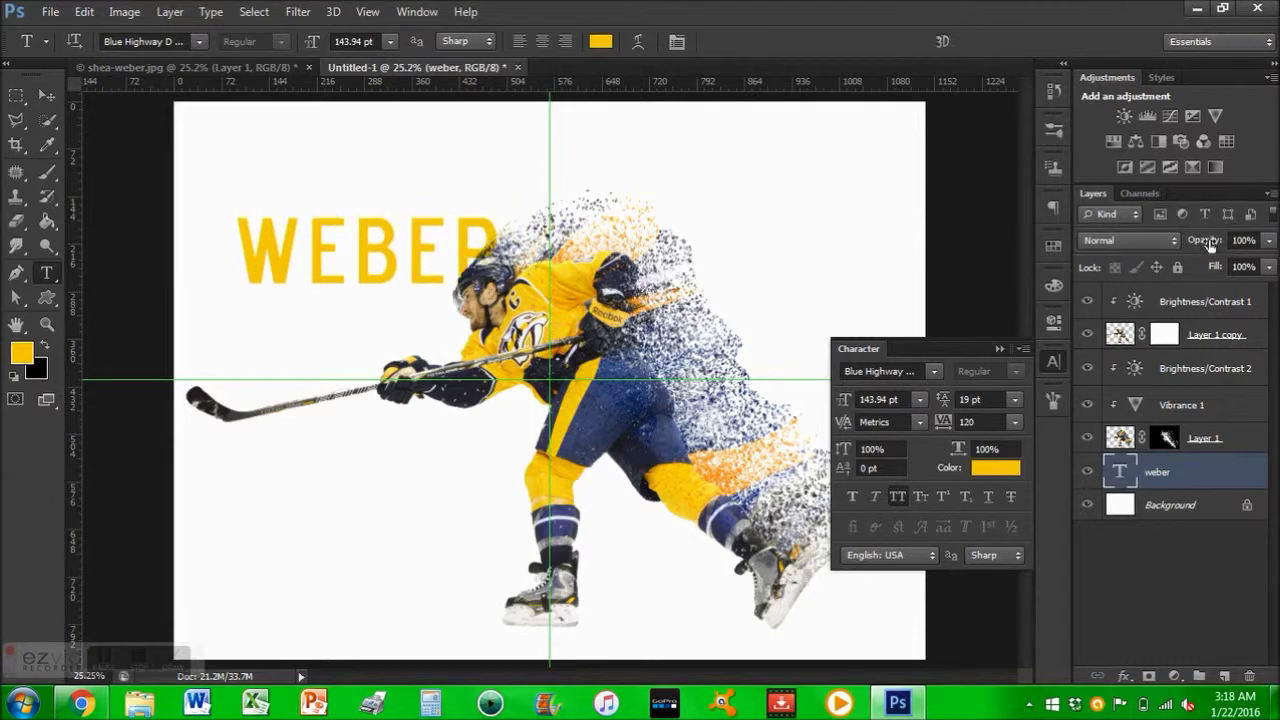
{"action": "left_click", "coordinate": [999, 348]}
{"action": "left_click", "coordinate": [245, 148]}
{"action": "left_click", "coordinate": [1053, 400]}
{"action": "left_click", "coordinate": [1053, 362]}
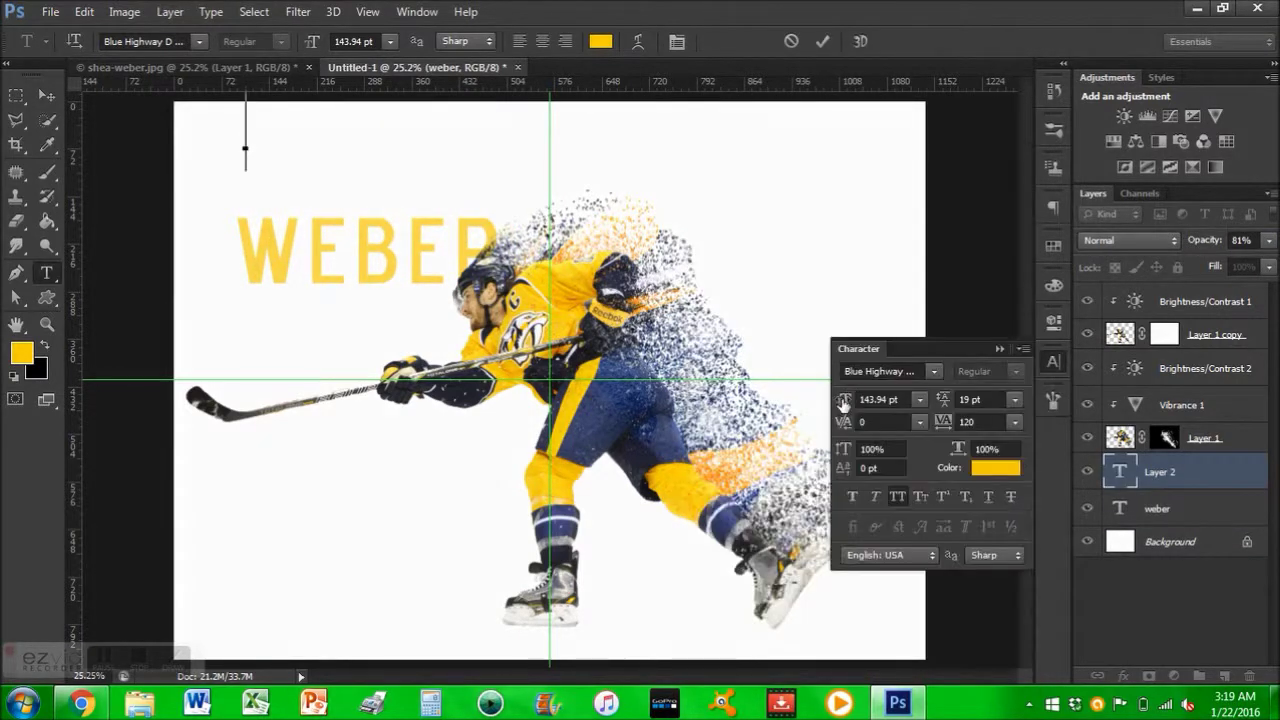
- Type 'SHEA' at 33.94 pt with tracking 145, just above WEBER's left end
{"action": "type", "text": "SHEA"}
{"action": "left_click_drag", "start_coordinate": [290, 210], "coordinate": [290, 269]}
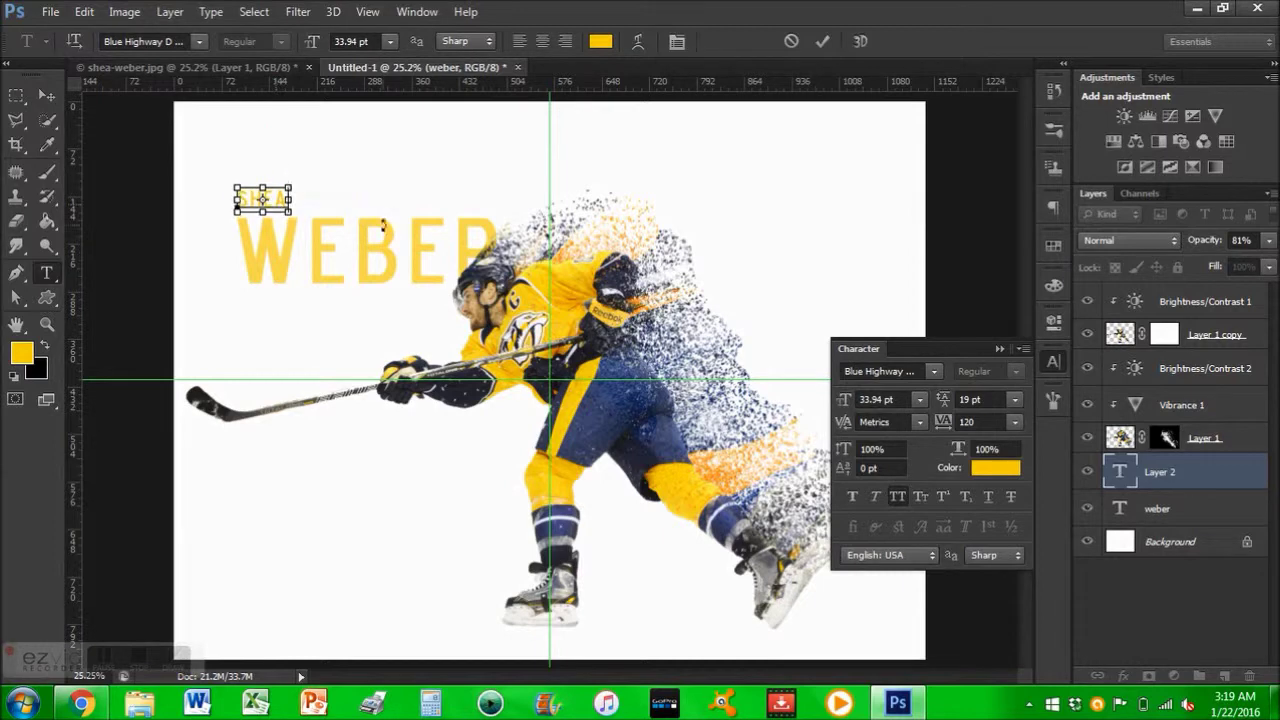
{"action": "left_click", "coordinate": [1053, 362]}
{"action": "key", "text": "ctrl+Return"}
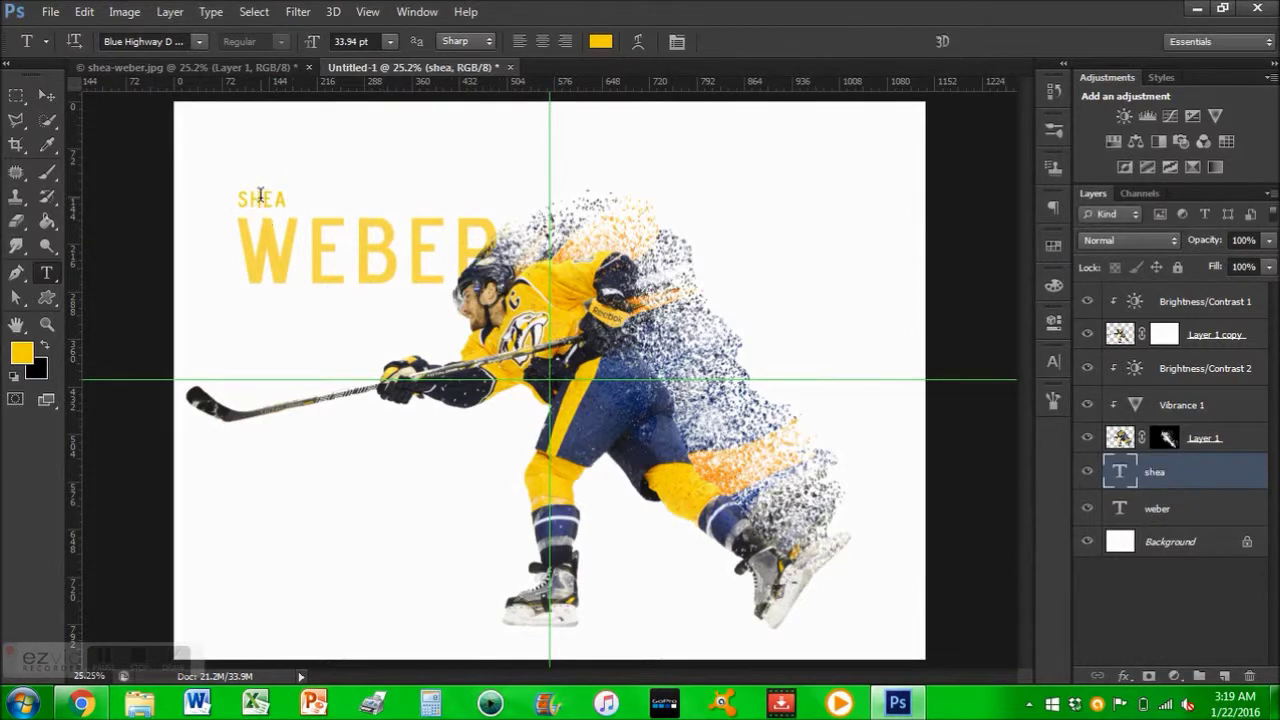
{"action": "key", "text": "v"}
{"action": "left_click_drag", "start_coordinate": [262, 199], "coordinate": [262, 197]}
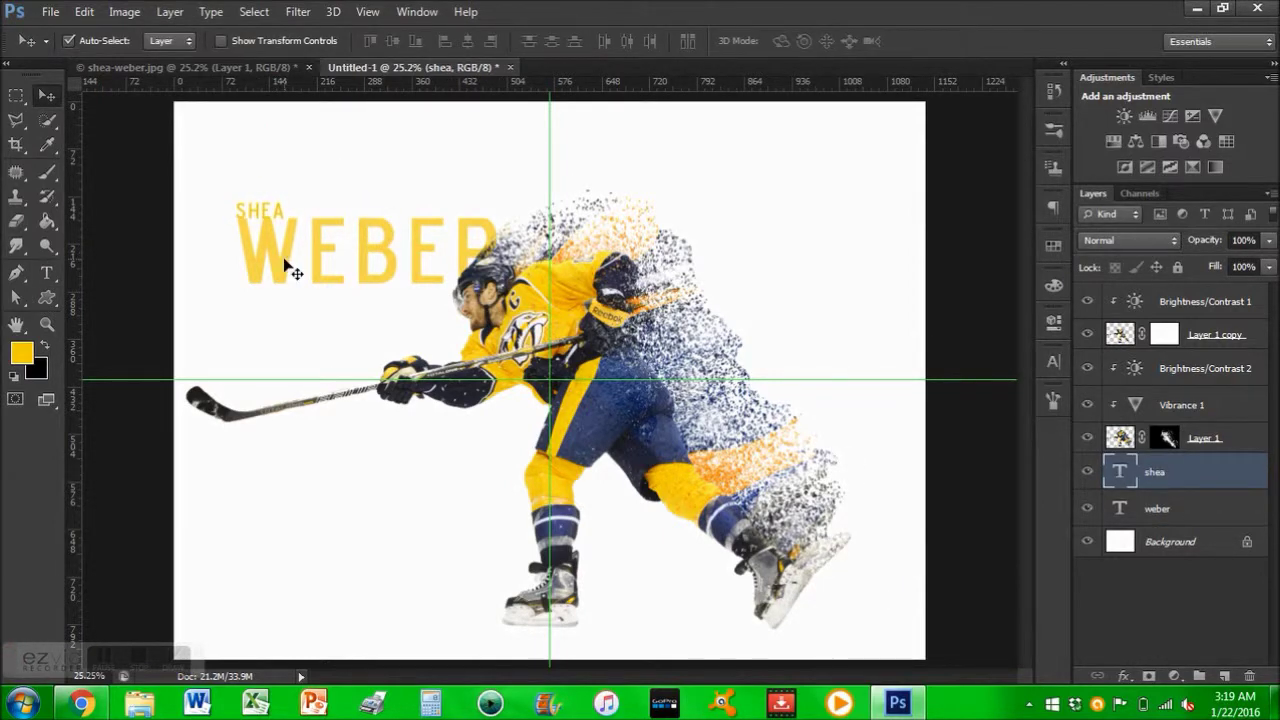
{"action": "left_click", "coordinate": [1053, 362]}
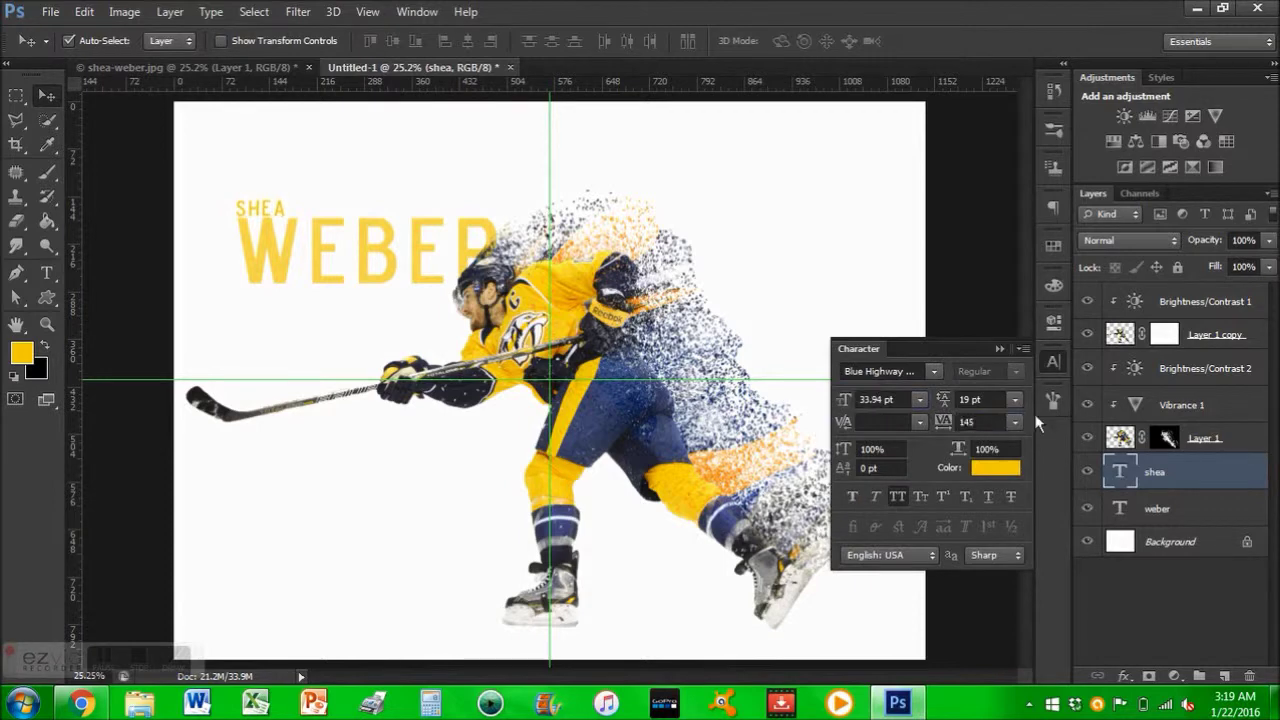
{"action": "left_click", "coordinate": [1053, 362]}
- Brighten the WEBER text with a clipped Brightness/Contrast adjustment at brightness 52
{"action": "left_click", "coordinate": [1215, 116]}
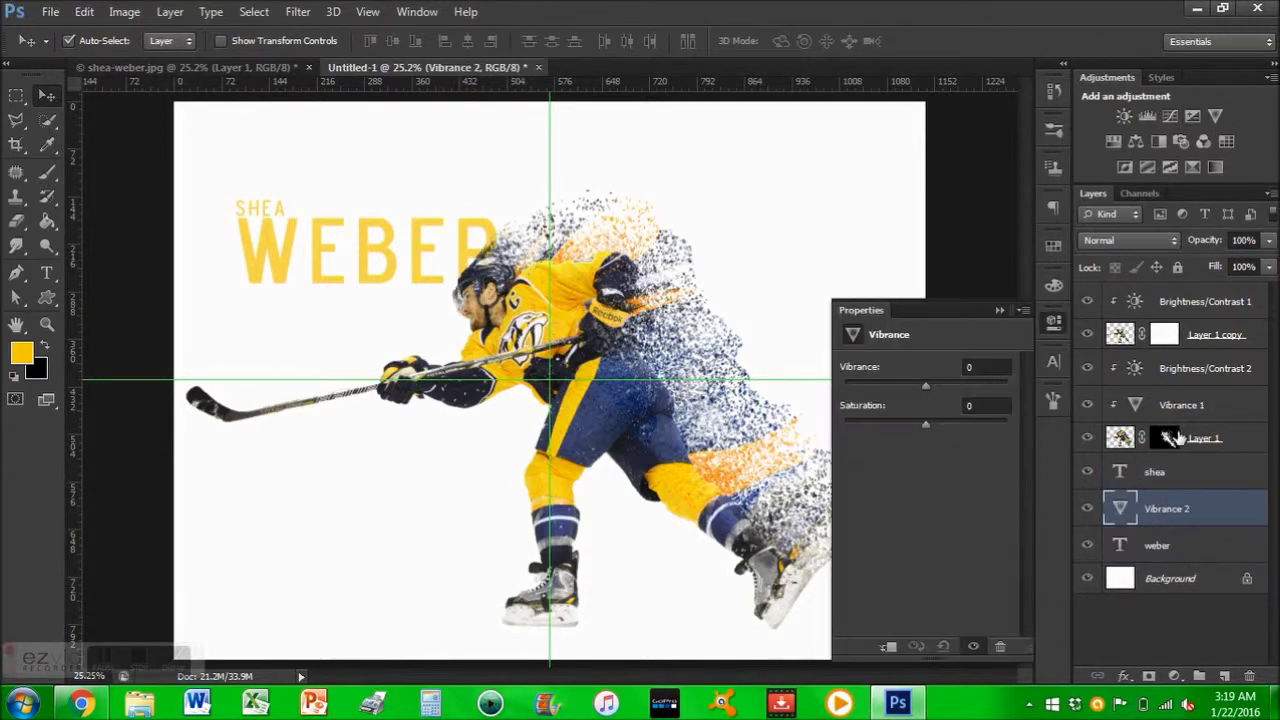
{"action": "key", "text": "Delete"}
{"action": "left_click", "coordinate": [1125, 116]}
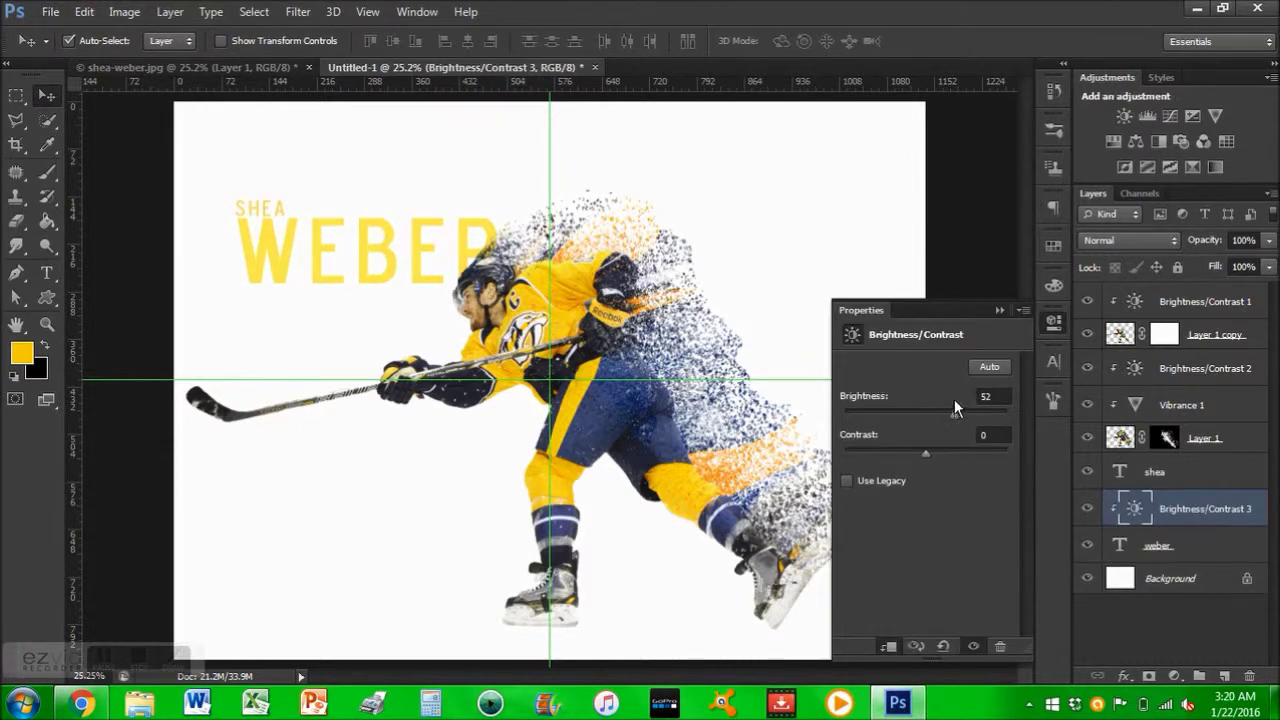
{"action": "left_click", "coordinate": [1190, 545]}
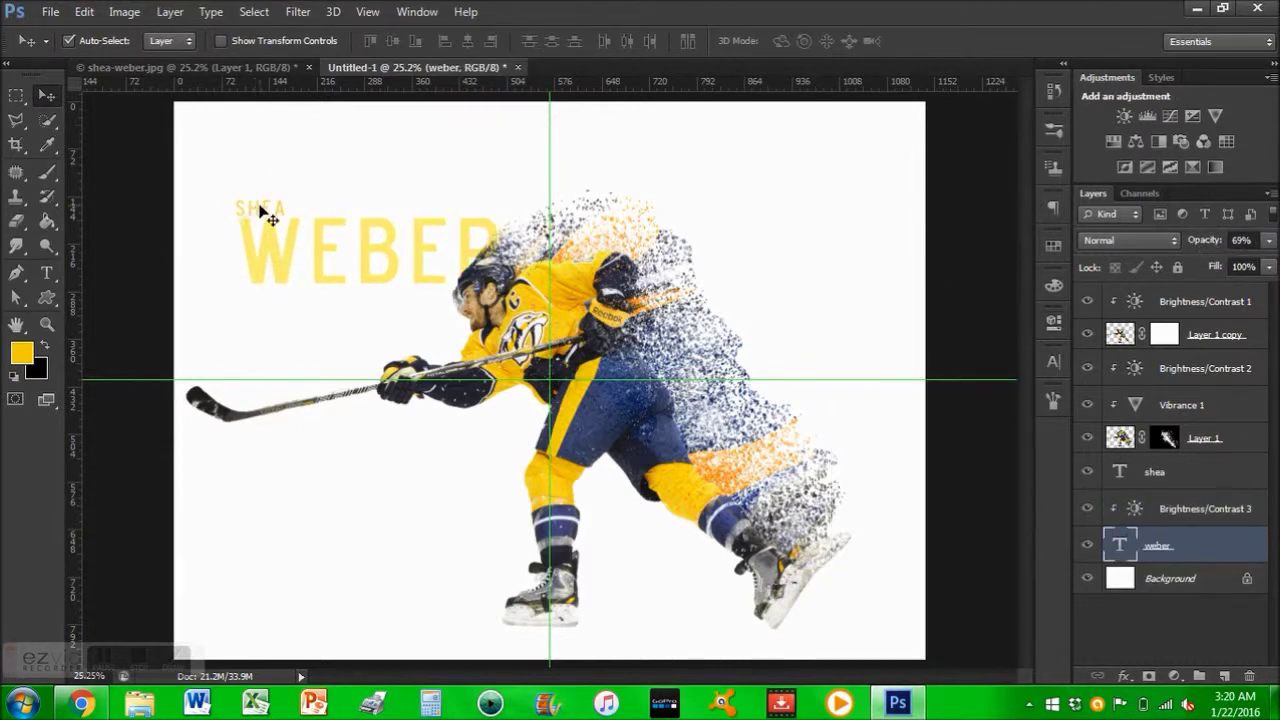
- Lower SHEA to 77% opacity, add a new top Layer 2, and pick a 600 px brush
{"action": "left_click", "coordinate": [1155, 471]}
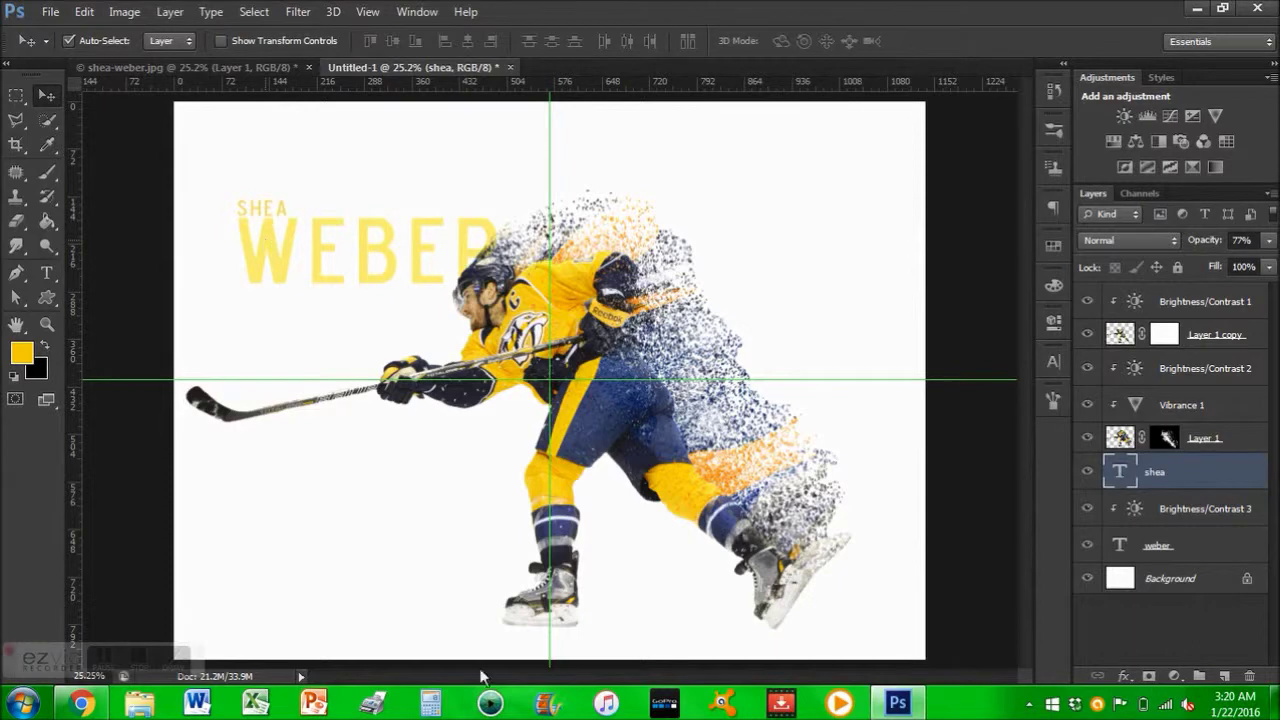
{"action": "left_click", "coordinate": [1210, 302]}
{"action": "left_click", "coordinate": [1227, 677]}
{"action": "key", "text": "b"}
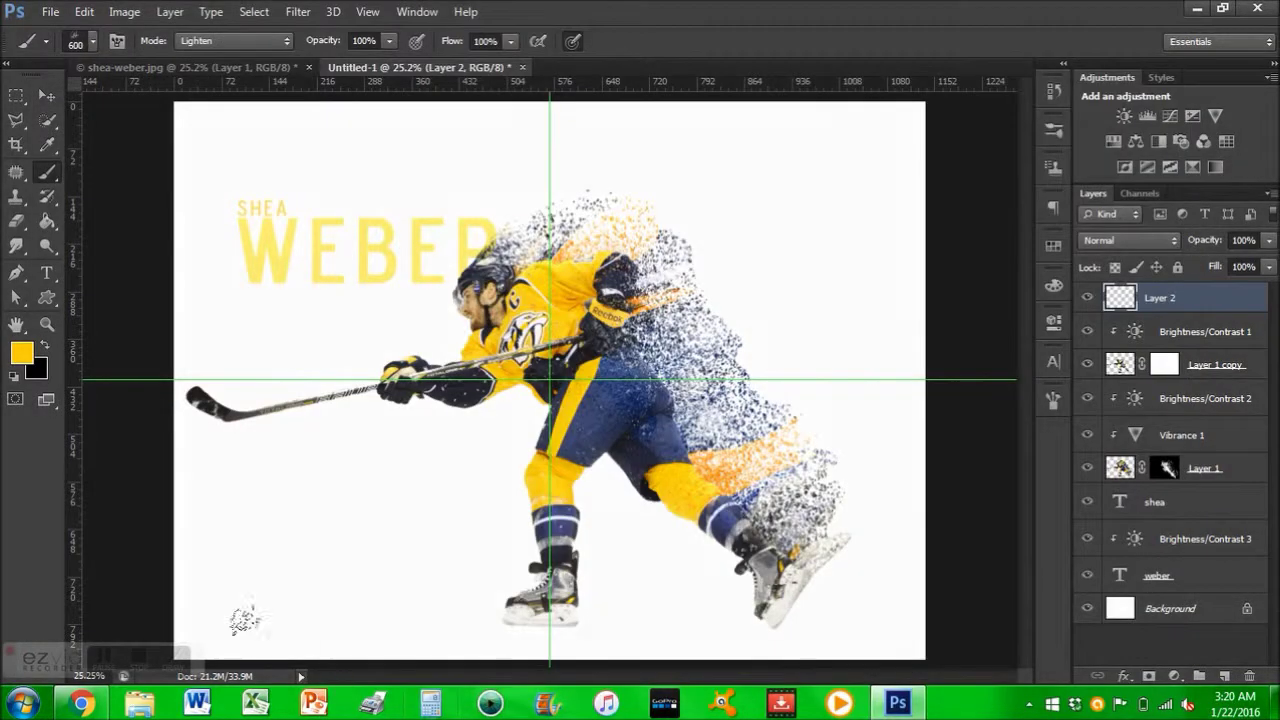